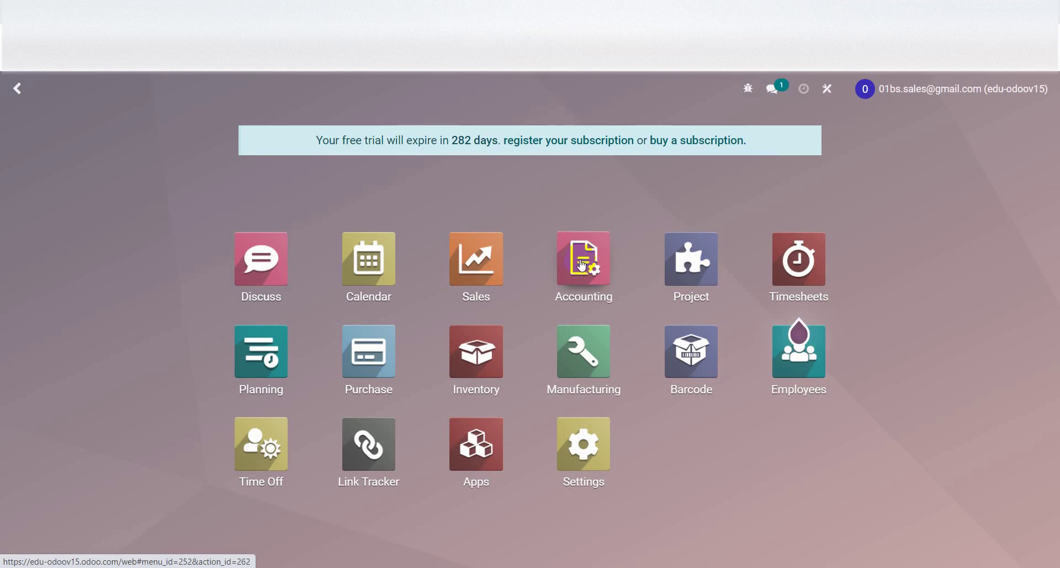
- Open Accounting's Analytic Accounts list to see the four accounts' debit, credit and balance
{"action": "left_click", "coordinate": [581, 265]}
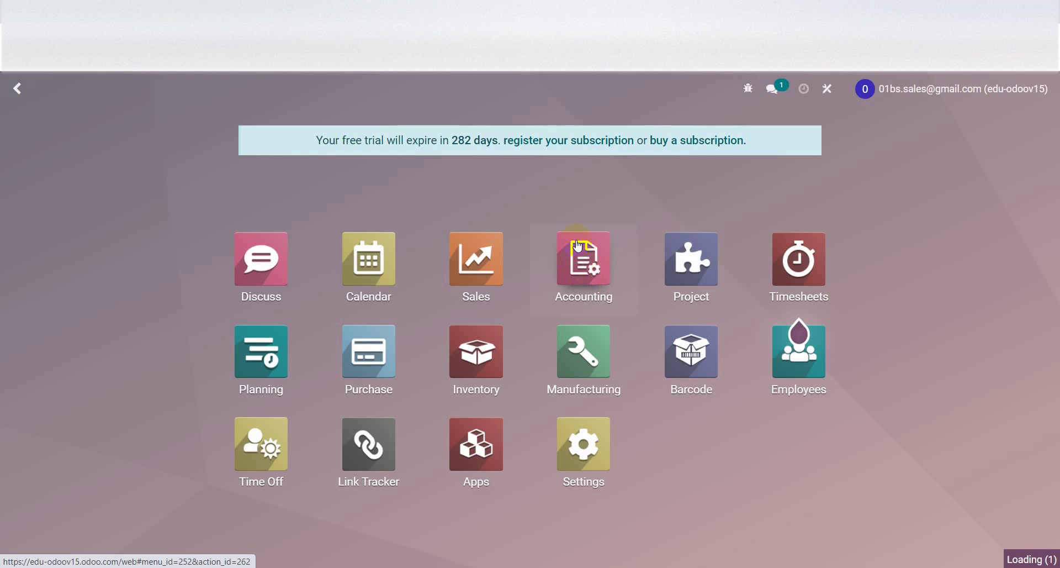
{"action": "left_click", "coordinate": [514, 88]}
{"action": "scroll", "coordinate": [547, 364], "scroll_direction": "down", "scroll_amount": 5}
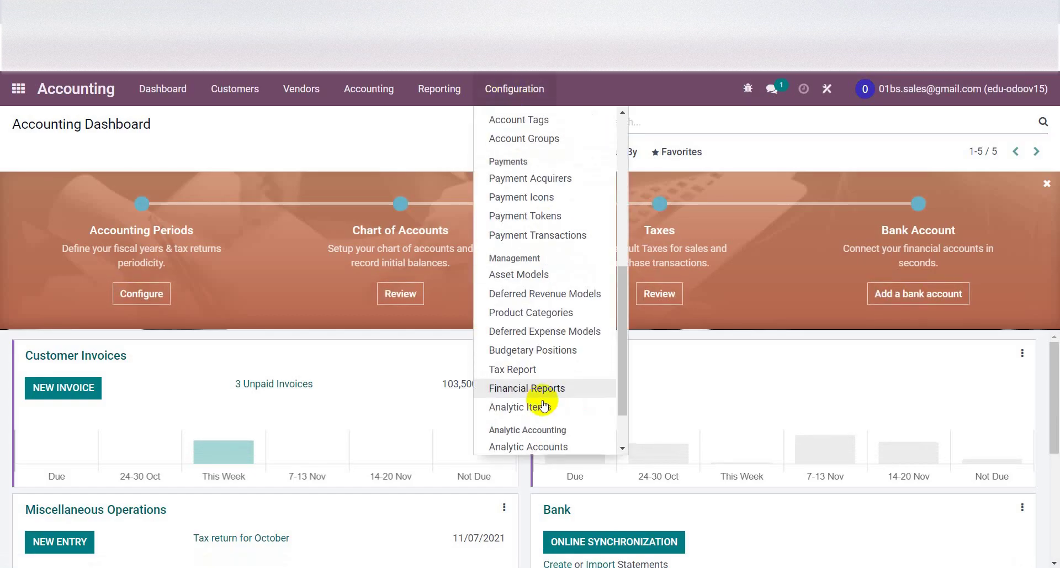
{"action": "scroll", "coordinate": [544, 420], "scroll_direction": "down", "scroll_amount": 2}
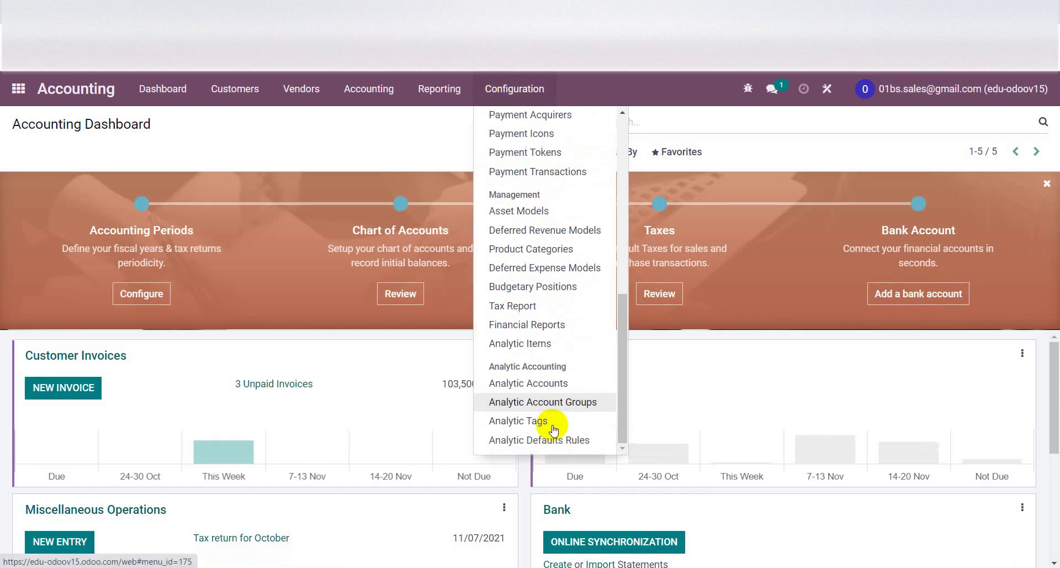
{"action": "left_click", "coordinate": [546, 387]}
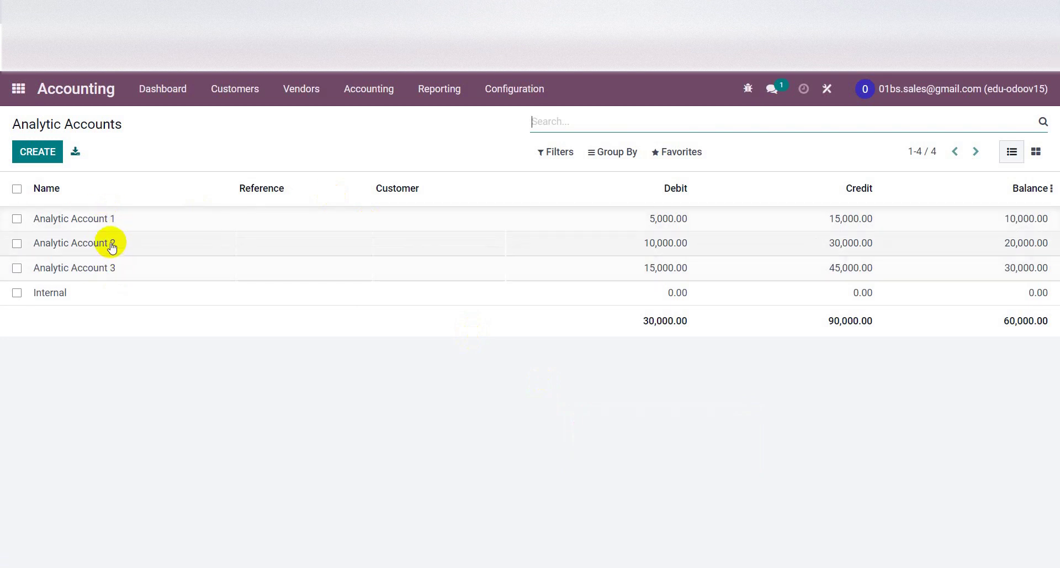
- Open the Profit and Loss report from Accounting's reports
{"action": "left_click", "coordinate": [9, 89]}
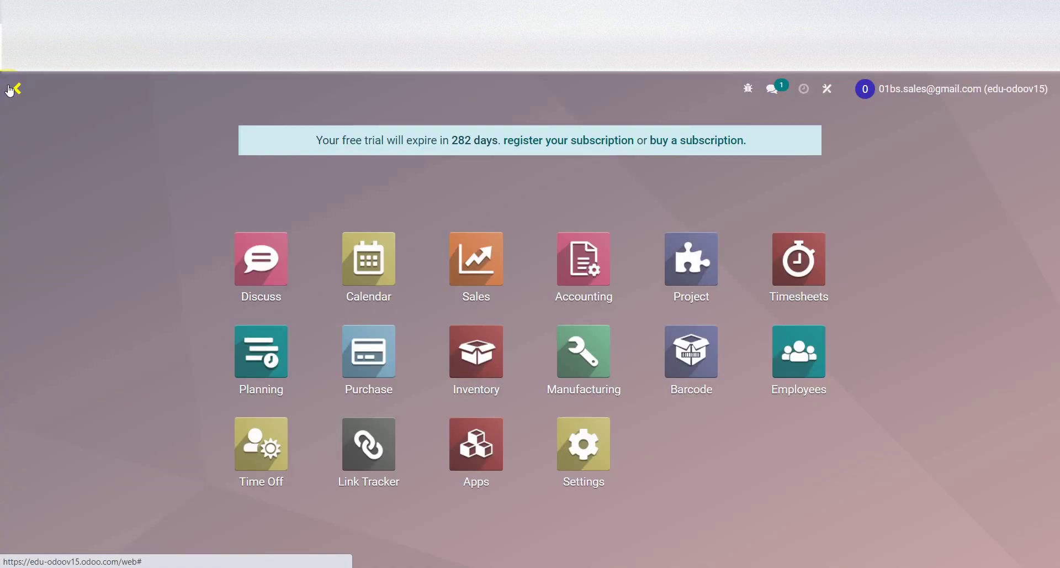
{"action": "left_click", "coordinate": [558, 268]}
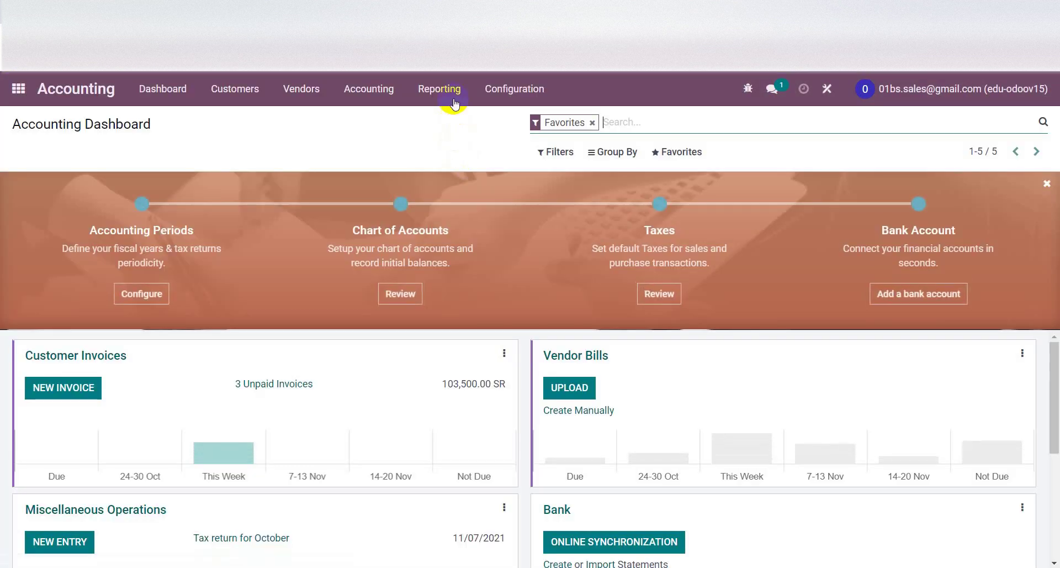
{"action": "left_click", "coordinate": [442, 90]}
{"action": "left_click", "coordinate": [462, 137]}
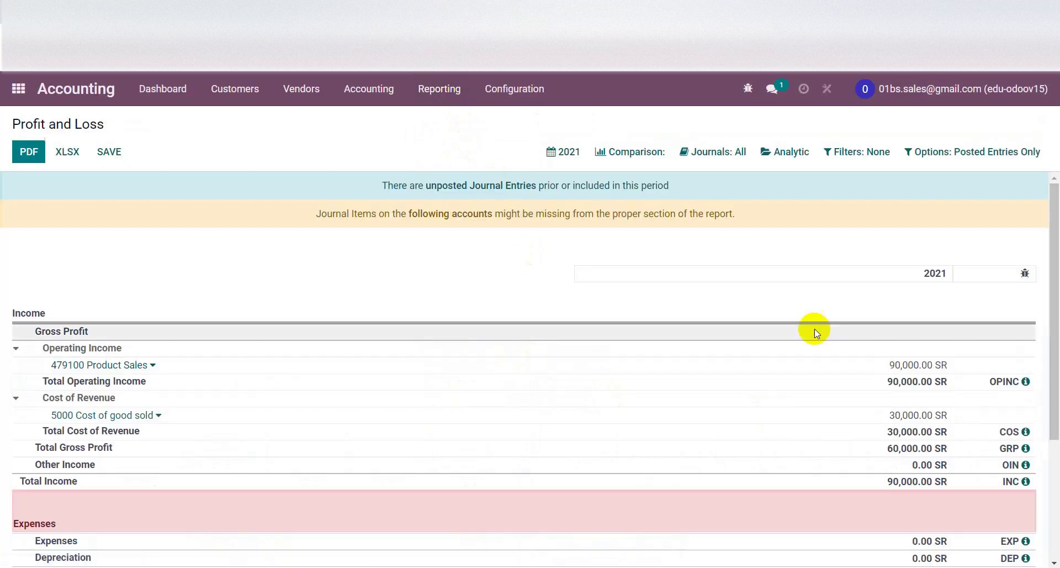
{"action": "scroll", "coordinate": [648, 417], "scroll_direction": "down", "scroll_amount": 2}
{"action": "scroll", "coordinate": [701, 418], "scroll_direction": "up", "scroll_amount": 1}
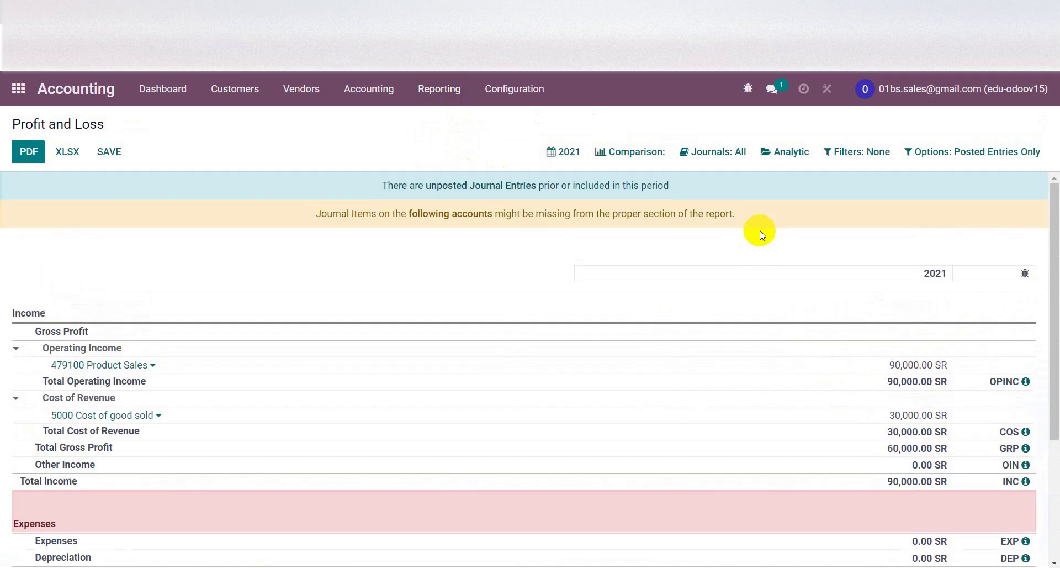
- Set the report period to last month, October 2021, and review its all-zero totals
{"action": "left_click", "coordinate": [563, 152]}
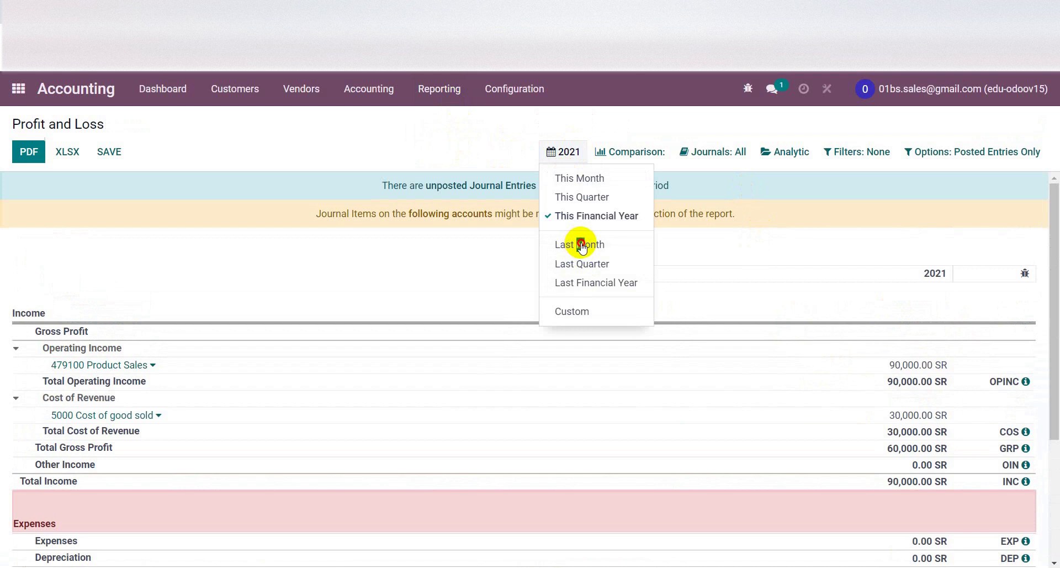
{"action": "left_click", "coordinate": [583, 245]}
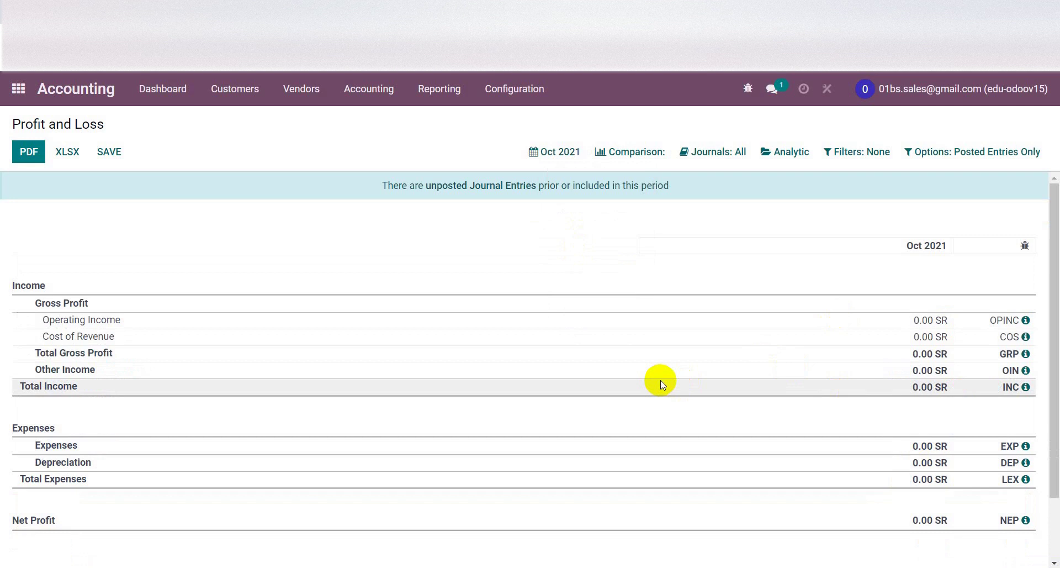
{"action": "scroll", "coordinate": [538, 376], "scroll_direction": "down", "scroll_amount": 2}
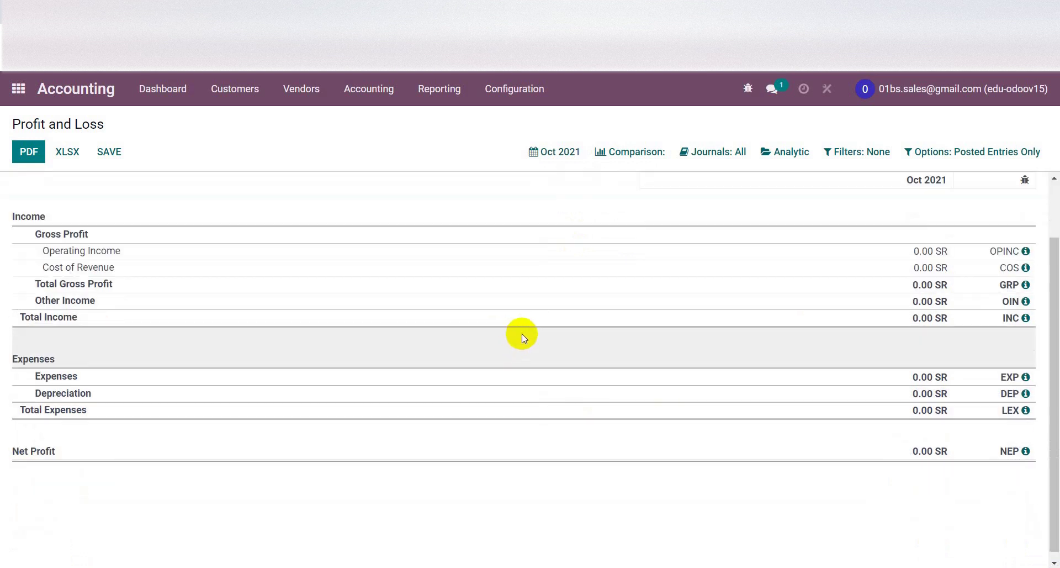
{"action": "scroll", "coordinate": [524, 337], "scroll_direction": "up", "scroll_amount": 2}
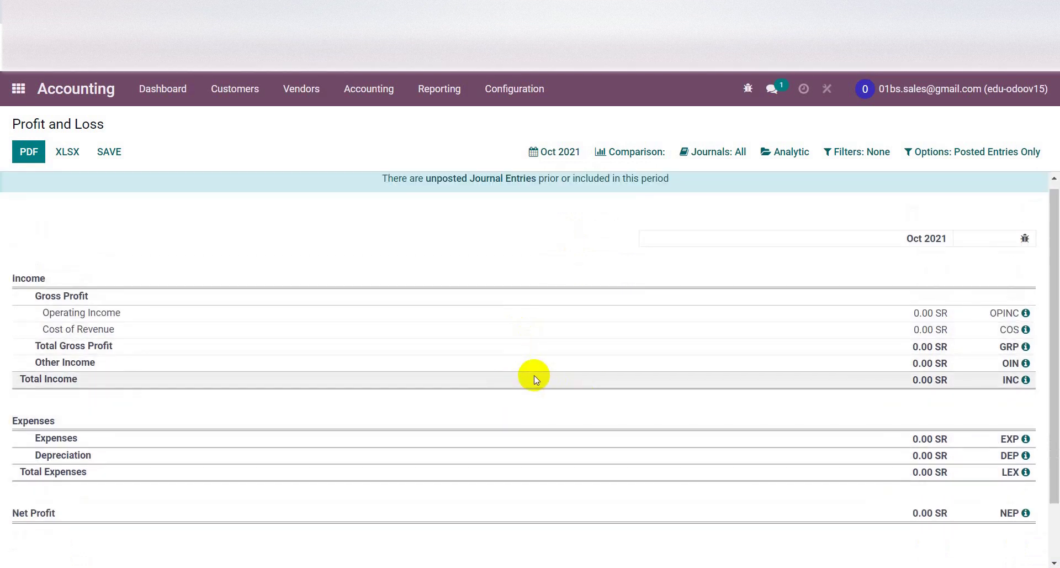
{"action": "scroll", "coordinate": [538, 377], "scroll_direction": "up", "scroll_amount": 1}
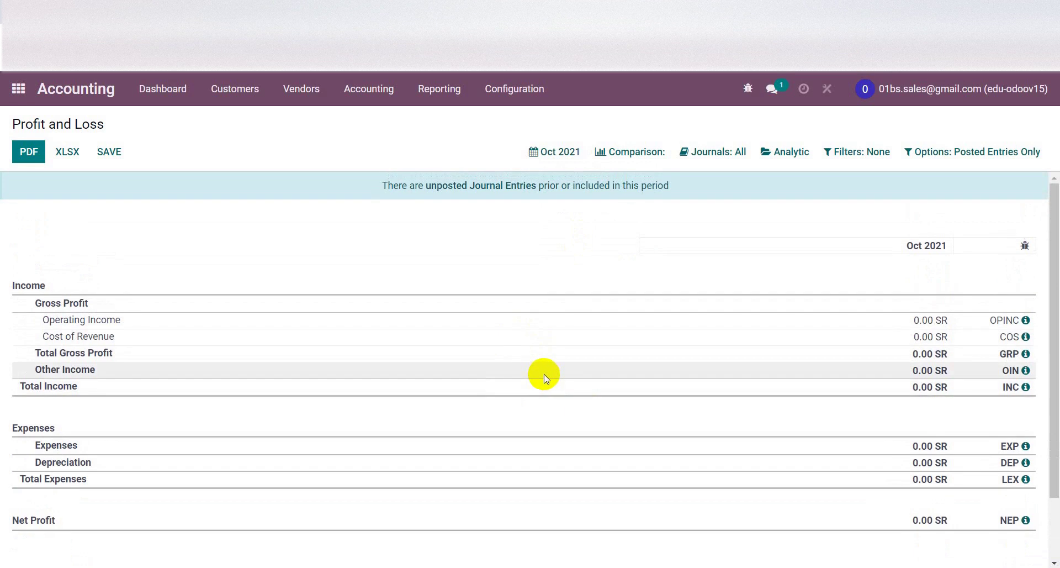
{"action": "left_click", "coordinate": [13, 91]}
- Open customer invoice INV/2021/00001 from Accounting's customer invoices list
{"action": "left_click", "coordinate": [491, 280]}
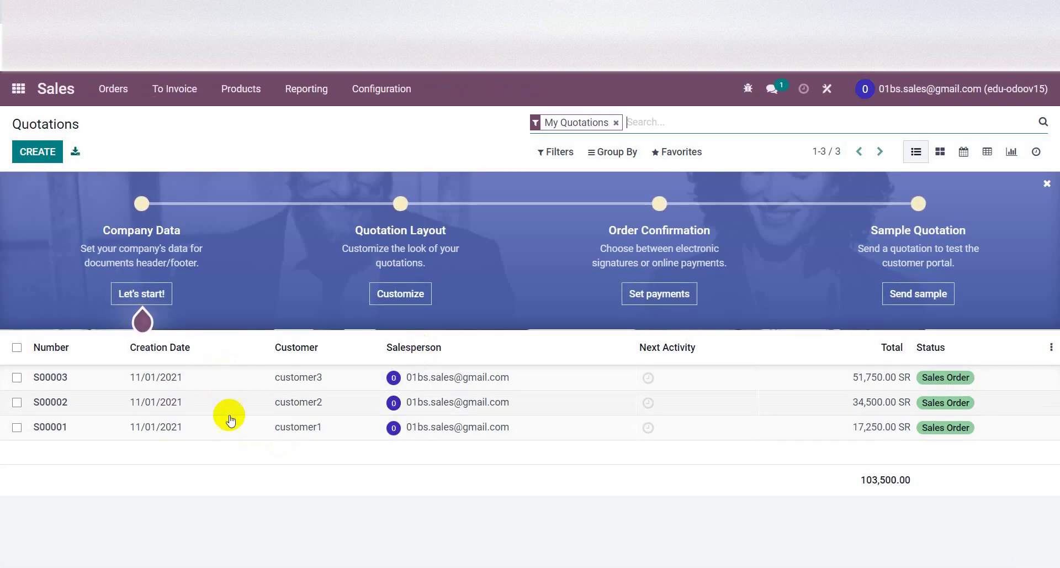
{"action": "left_click", "coordinate": [18, 89]}
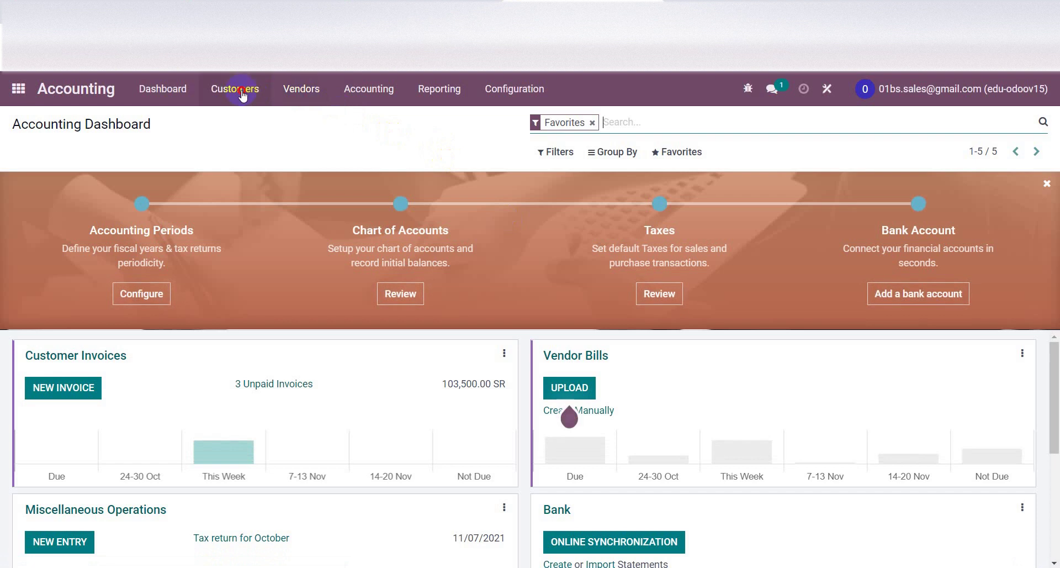
{"action": "left_click", "coordinate": [237, 91]}
{"action": "left_click", "coordinate": [248, 128]}
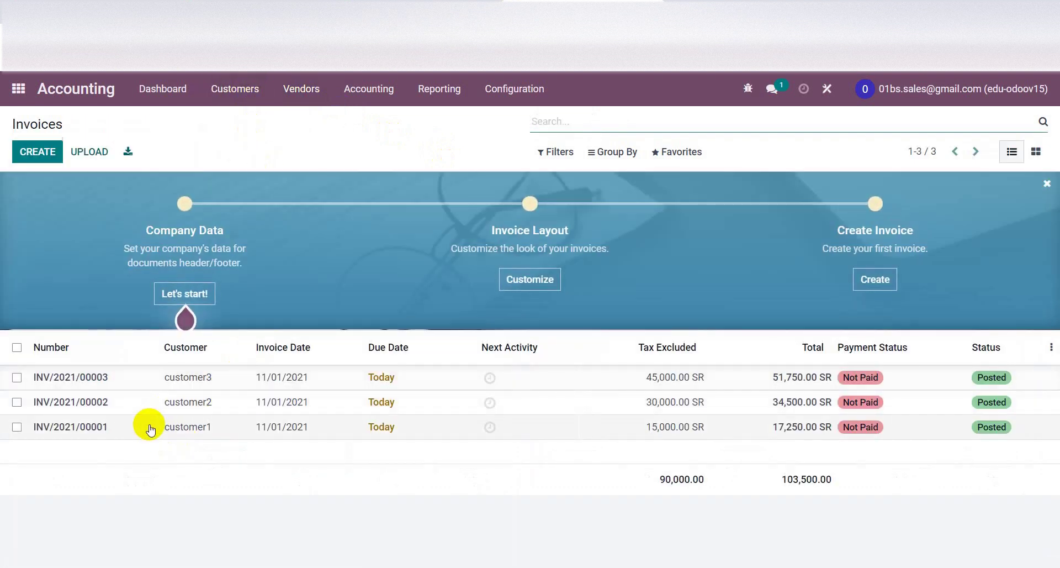
{"action": "left_click", "coordinate": [145, 427]}
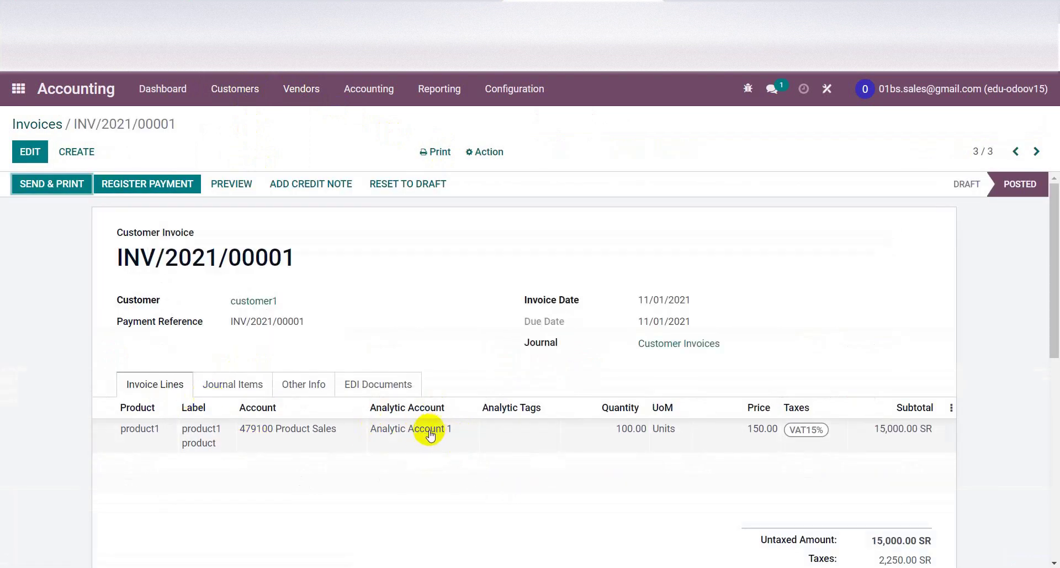
- Step through invoices INV/2021/00001 to 00003 to check their analytic accounts
{"action": "left_click", "coordinate": [1040, 157]}
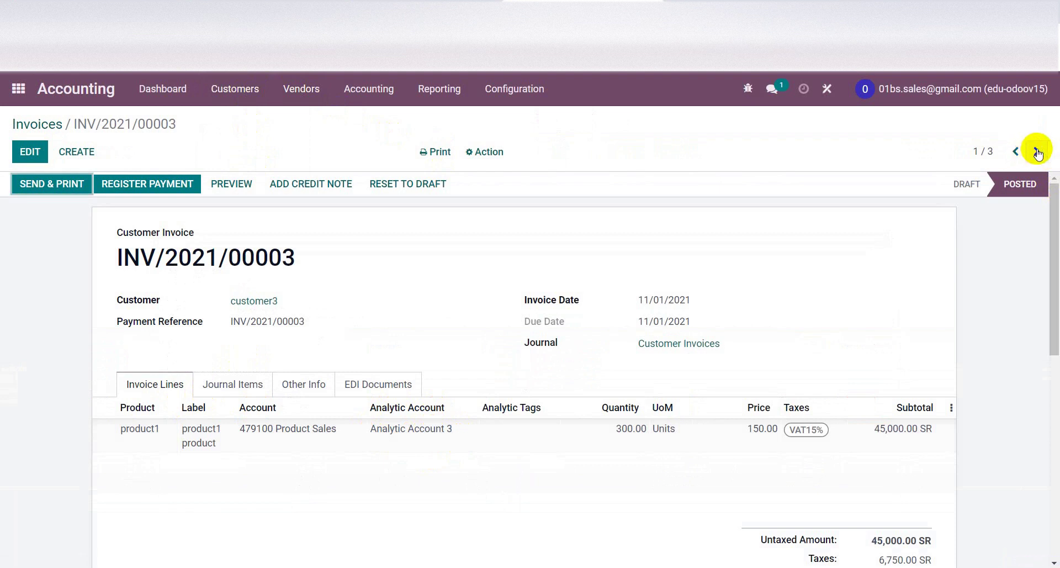
{"action": "left_click", "coordinate": [1038, 154]}
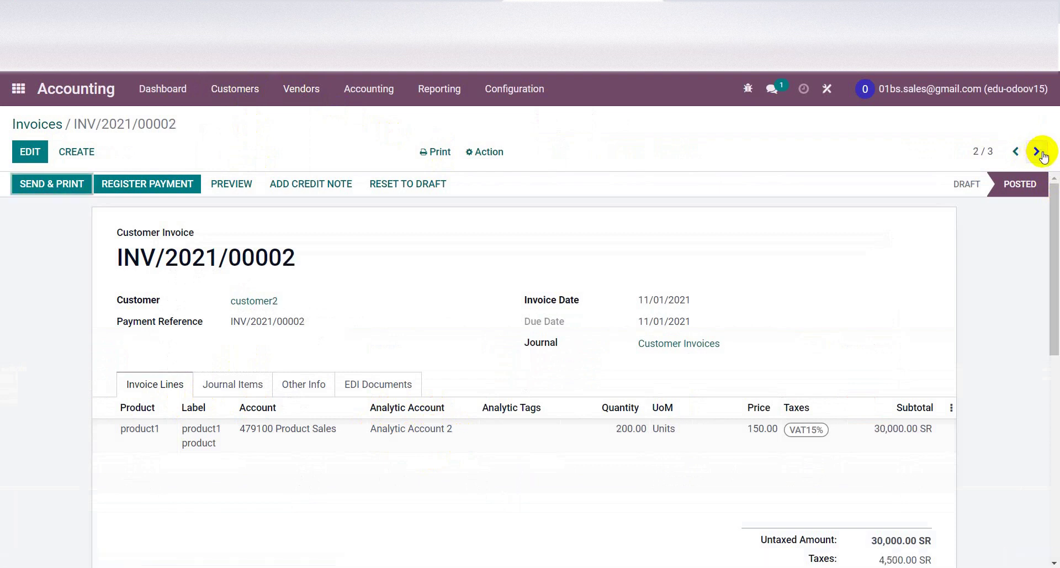
{"action": "left_click", "coordinate": [1046, 156]}
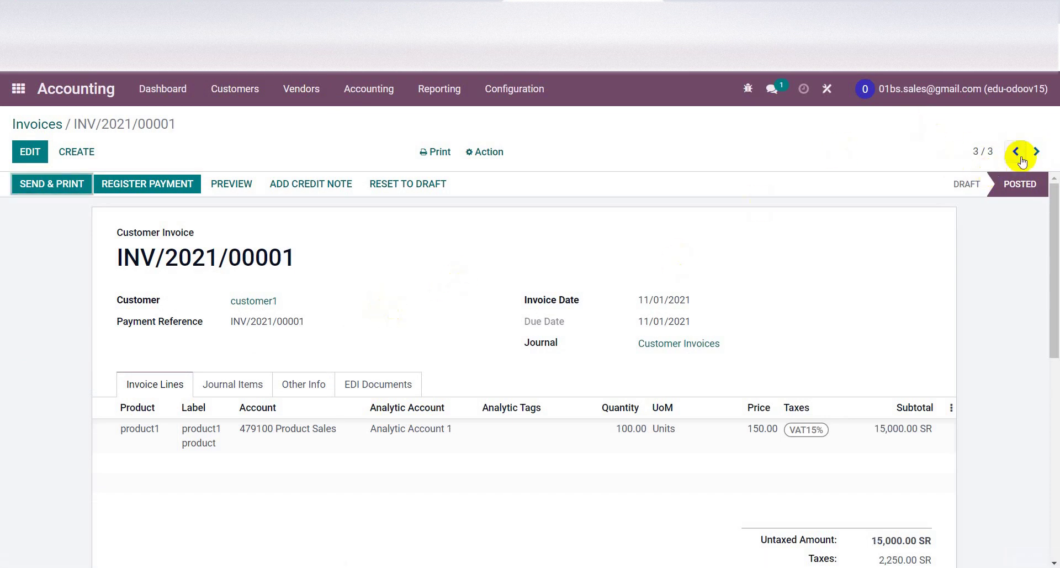
{"action": "left_click", "coordinate": [1019, 153]}
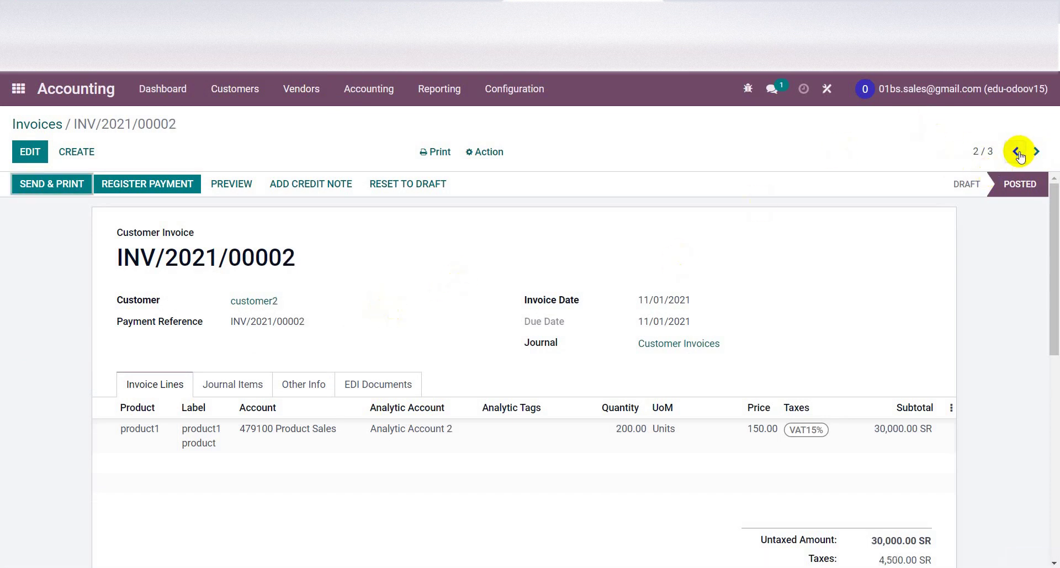
{"action": "left_click", "coordinate": [1019, 156]}
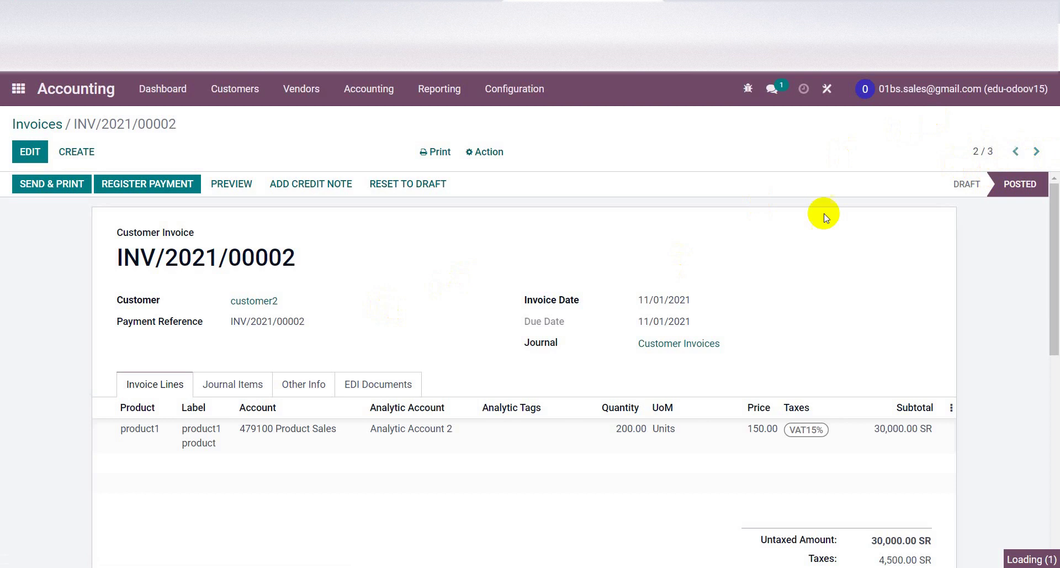
- Review INV/2021/00003's journal items, tagged Analytic Account 3
{"action": "left_click", "coordinate": [244, 383]}
{"action": "scroll", "coordinate": [481, 497], "scroll_direction": "down", "scroll_amount": 2}
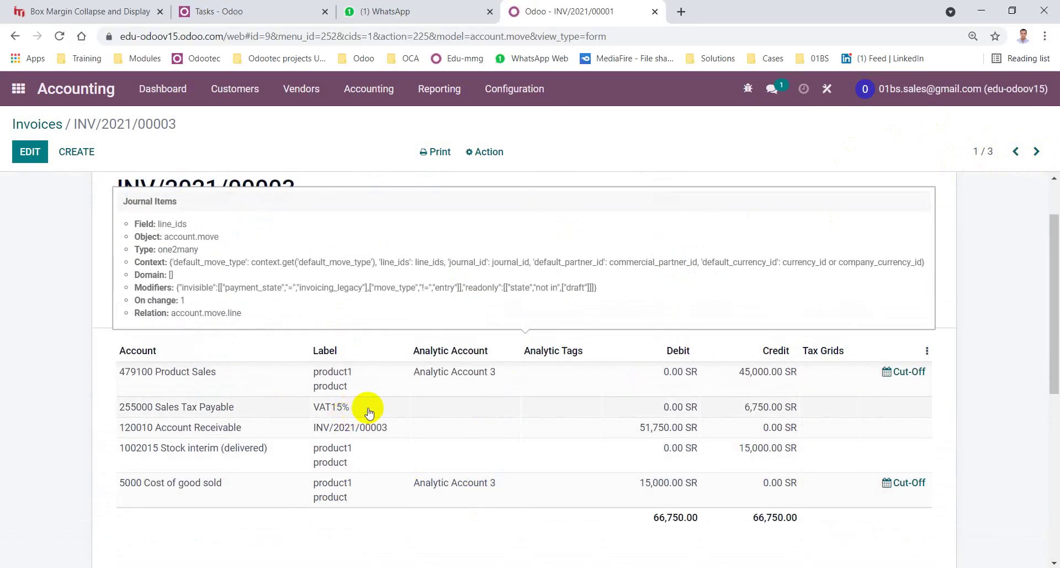
{"action": "scroll", "coordinate": [107, 237], "scroll_direction": "up", "scroll_amount": 2}
{"action": "scroll", "coordinate": [161, 331], "scroll_direction": "down", "scroll_amount": 2}
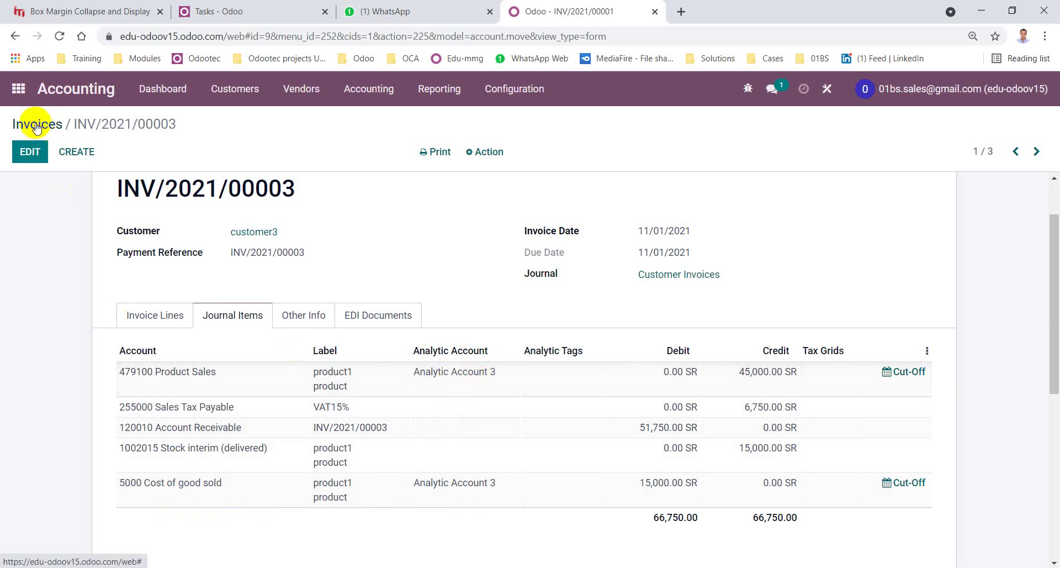
- Open Analytic Account 3 from the Analytic Accounts list
{"action": "left_click", "coordinate": [519, 90]}
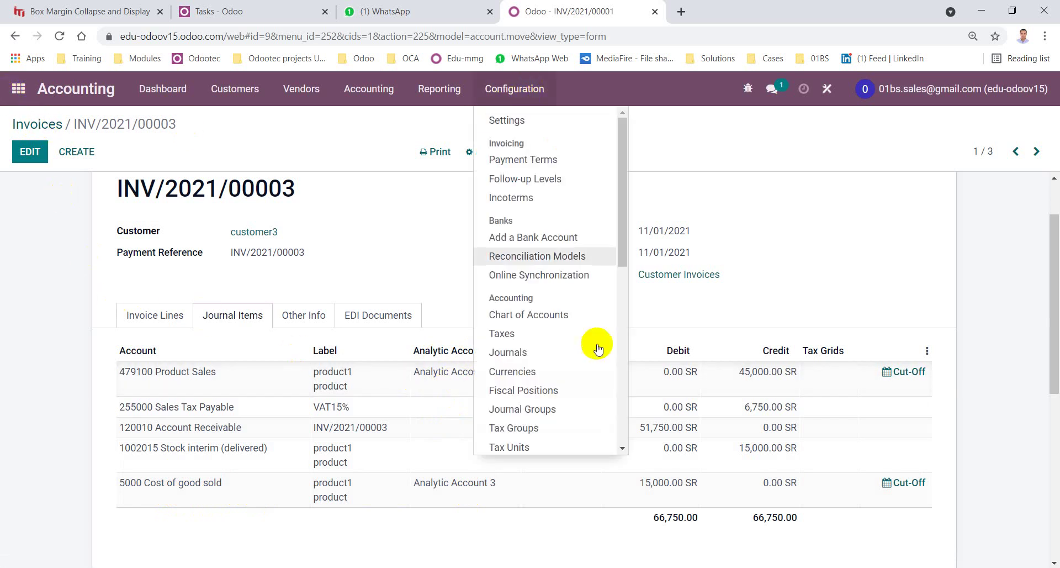
{"action": "scroll", "coordinate": [539, 395], "scroll_direction": "down", "scroll_amount": 4}
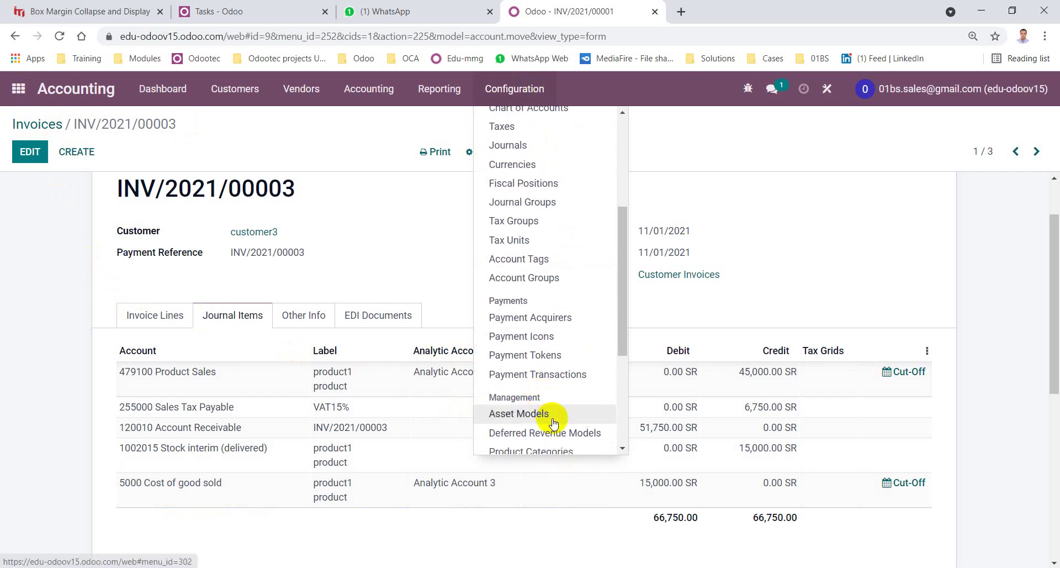
{"action": "scroll", "coordinate": [540, 412], "scroll_direction": "down", "scroll_amount": 4}
{"action": "left_click", "coordinate": [546, 384]}
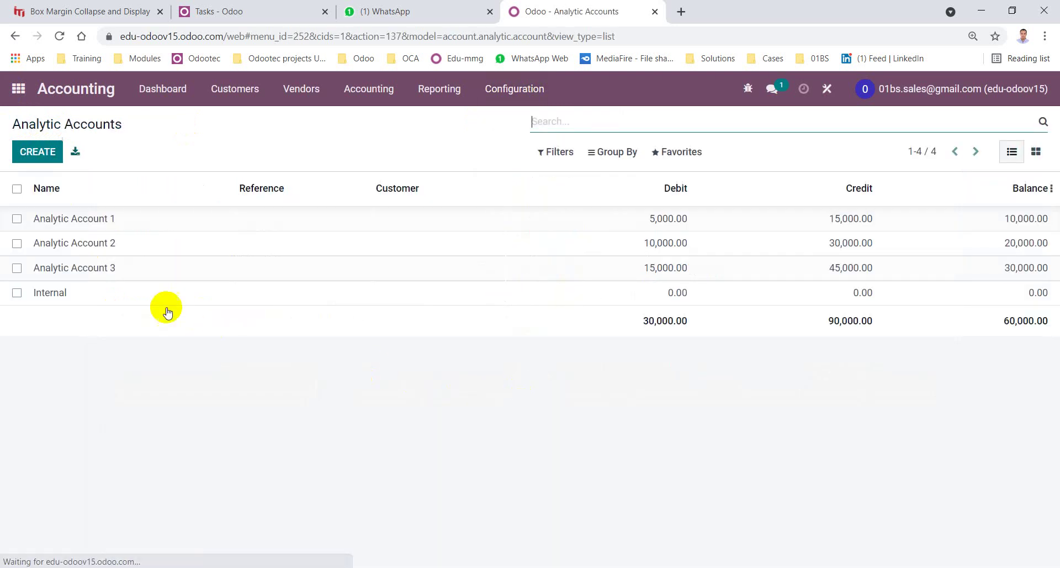
{"action": "left_click", "coordinate": [105, 268]}
- Duplicate it, rename the copy Analytic Account 4, and save
{"action": "left_click", "coordinate": [494, 155]}
{"action": "left_click", "coordinate": [492, 198]}
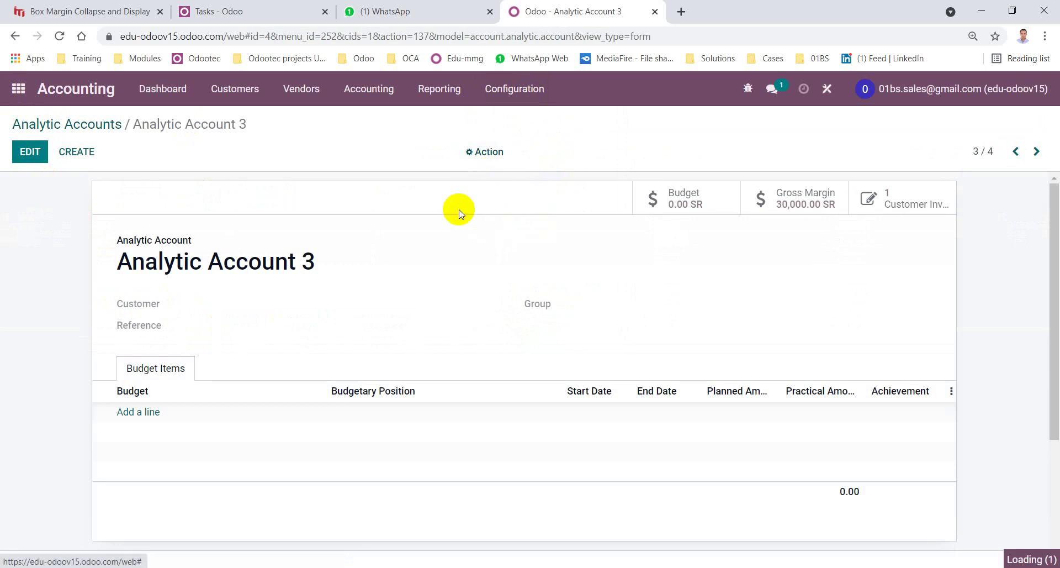
{"action": "left_click_drag", "start_coordinate": [303, 258], "coordinate": [329, 259]}
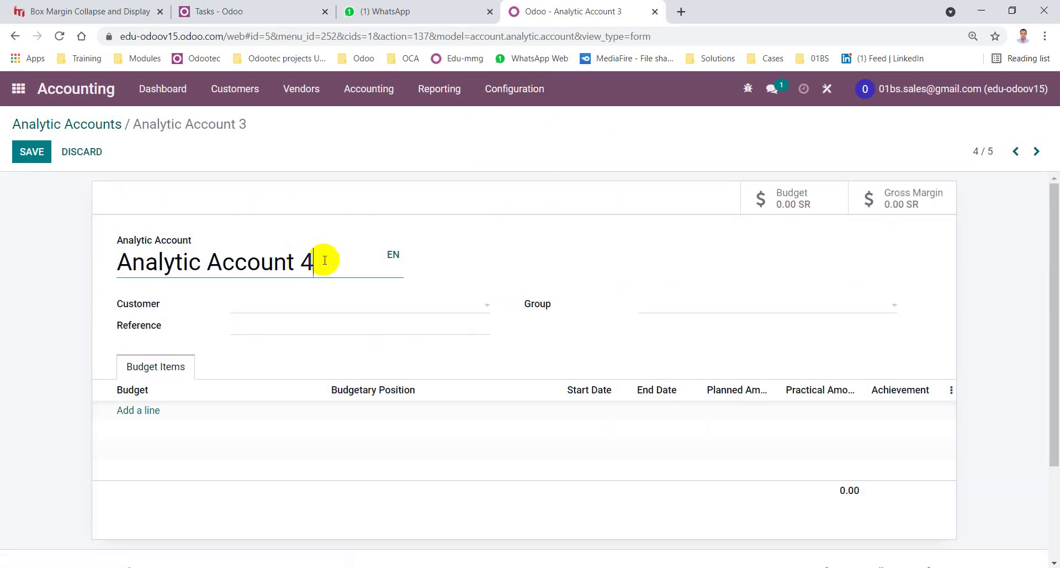
{"action": "left_click", "coordinate": [27, 150]}
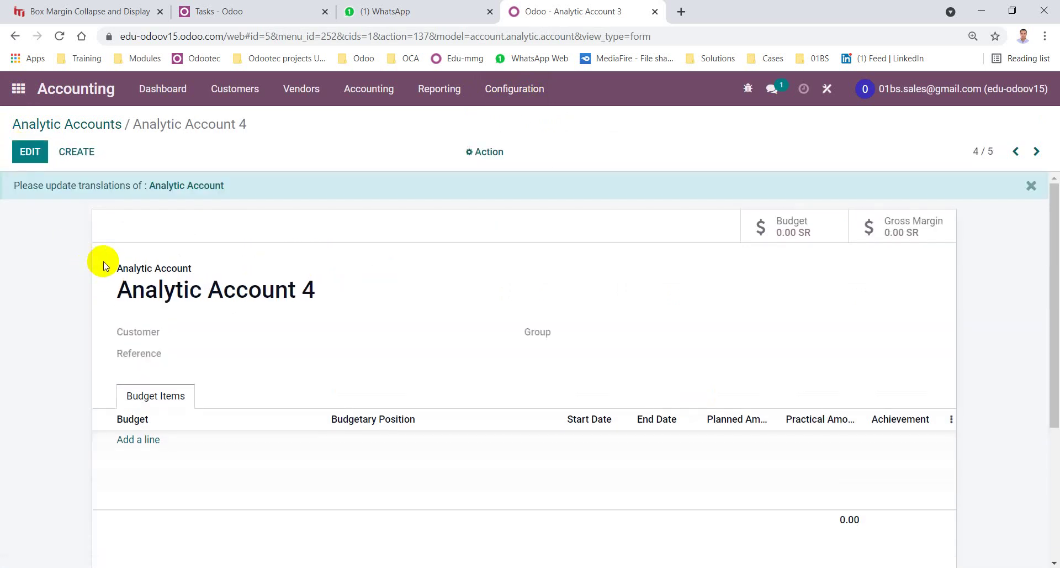
{"action": "left_click", "coordinate": [16, 90]}
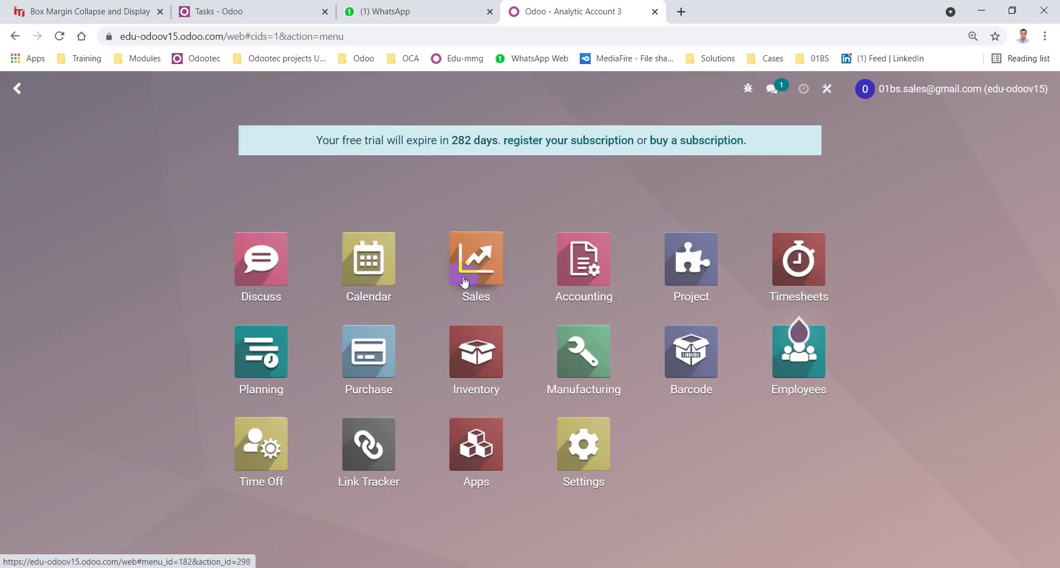
- Create and save a quotation for new customer customer4 with 400 units of product1
{"action": "left_click", "coordinate": [437, 279]}
{"action": "left_click", "coordinate": [32, 149]}
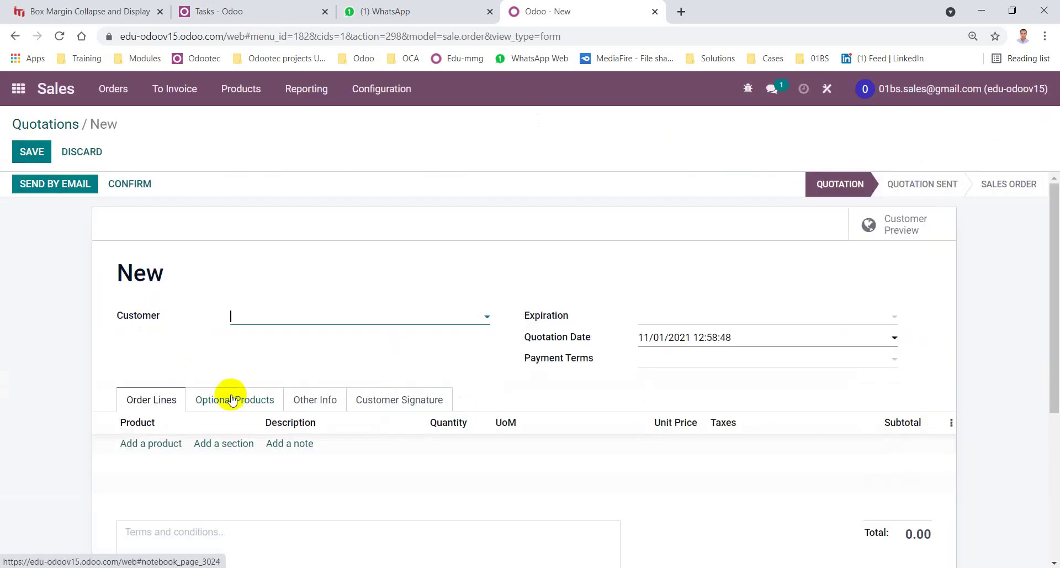
{"action": "left_click", "coordinate": [262, 320]}
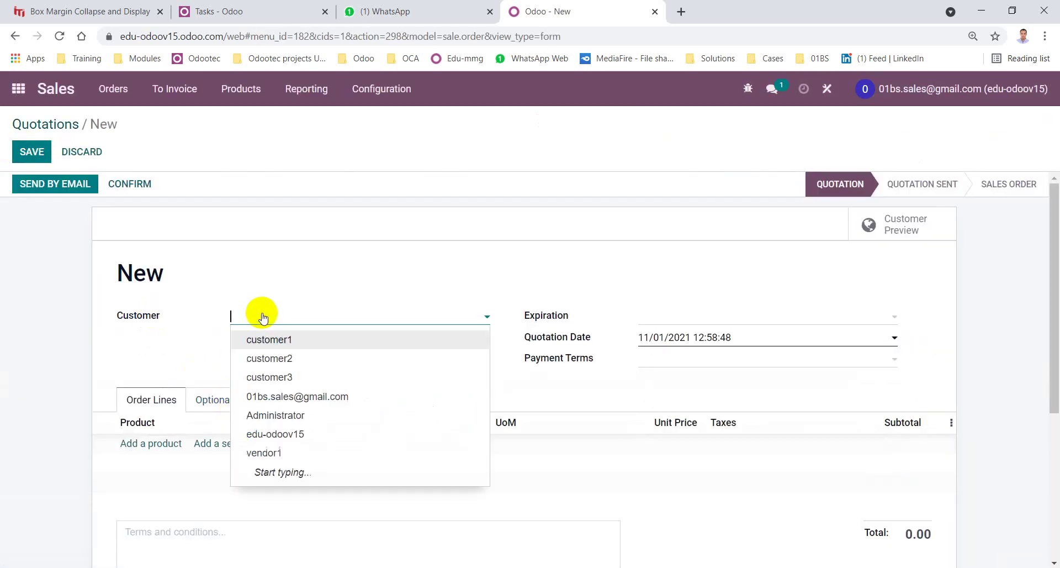
{"action": "left_click", "coordinate": [284, 376]}
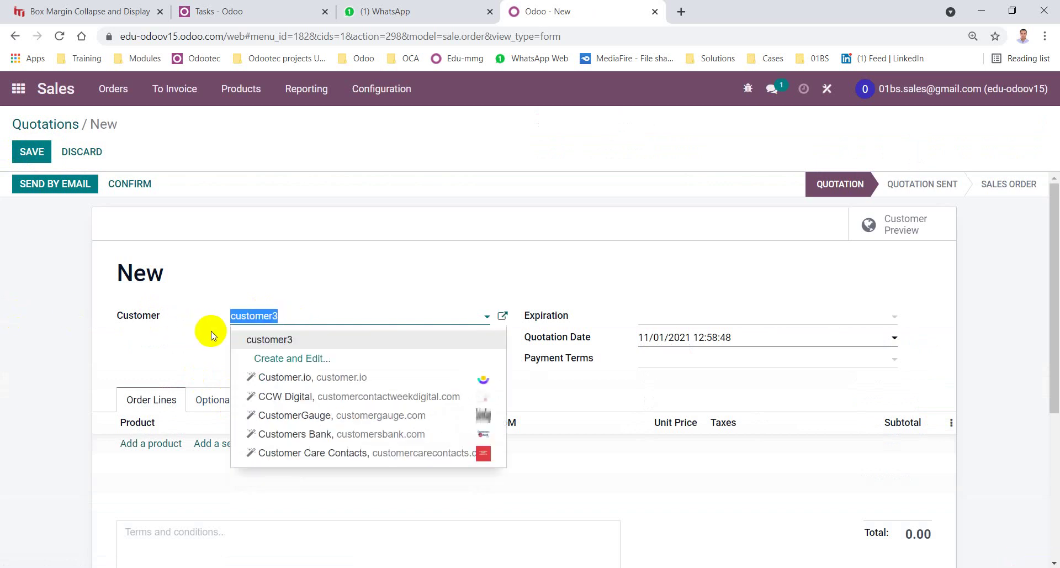
{"action": "type", "text": "4"}
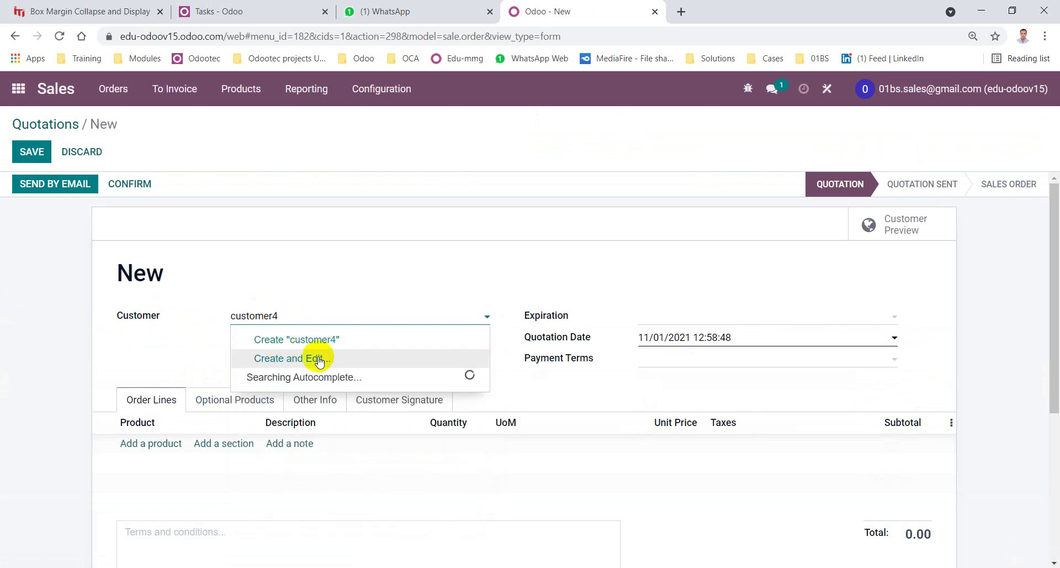
{"action": "left_click", "coordinate": [309, 339]}
{"action": "left_click", "coordinate": [159, 445]}
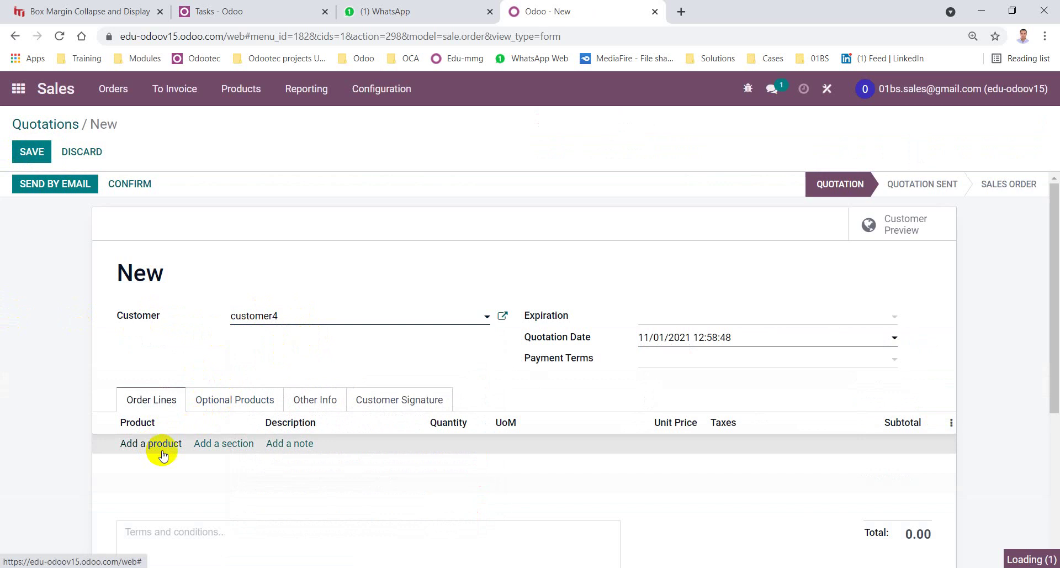
{"action": "left_click", "coordinate": [180, 504]}
{"action": "type", "text": "400"}
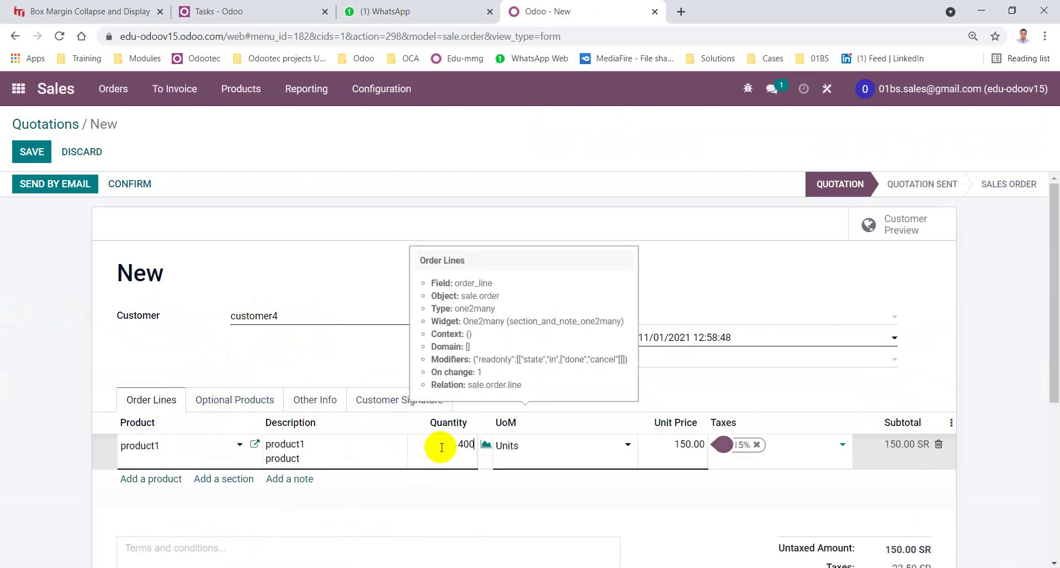
{"action": "left_click", "coordinate": [20, 311]}
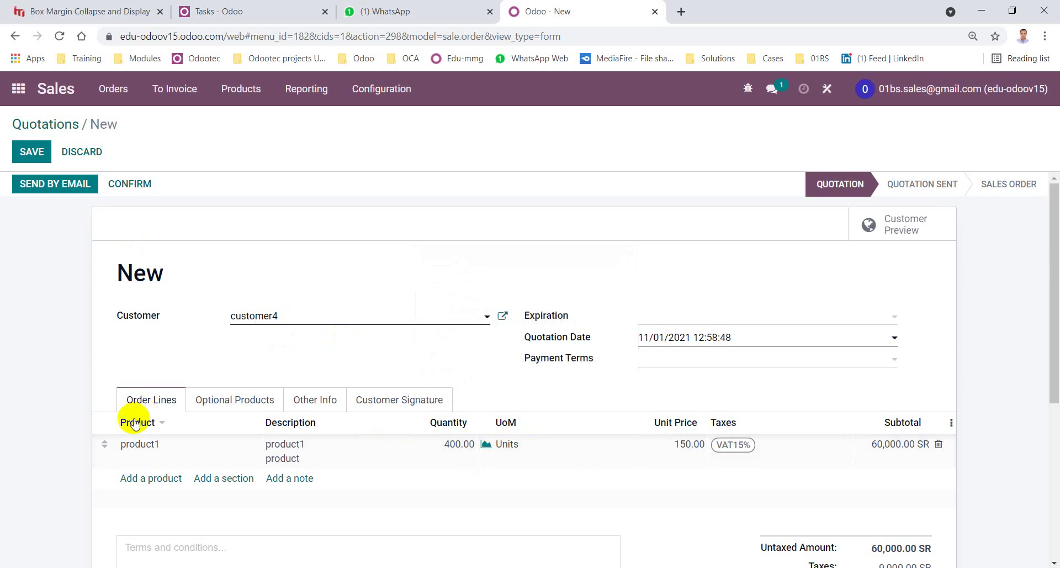
{"action": "left_click", "coordinate": [31, 151]}
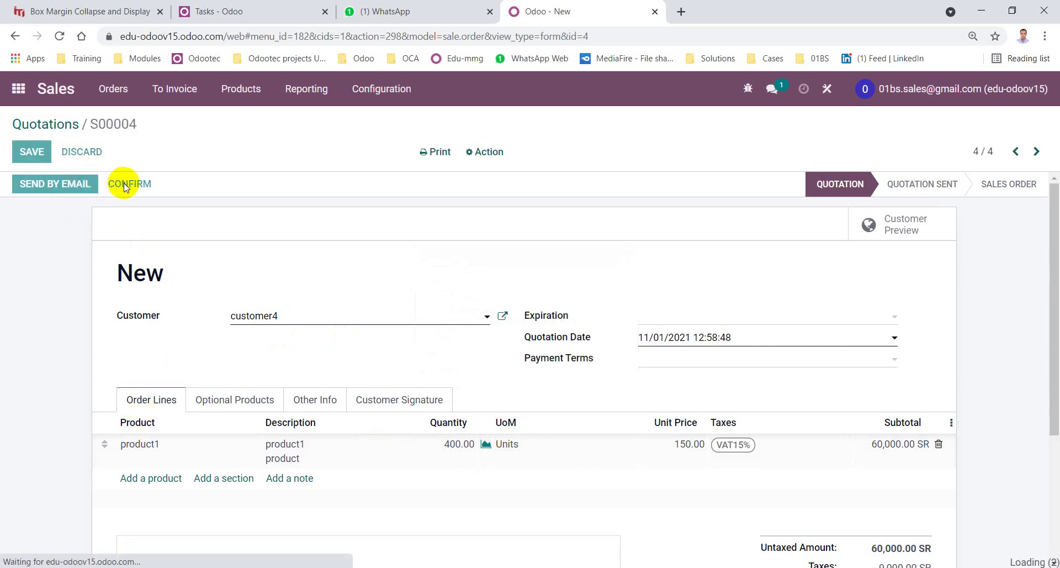
- Confirm the order and create its invoice with Analytic Account 4 on the line
{"action": "left_click", "coordinate": [125, 186]}
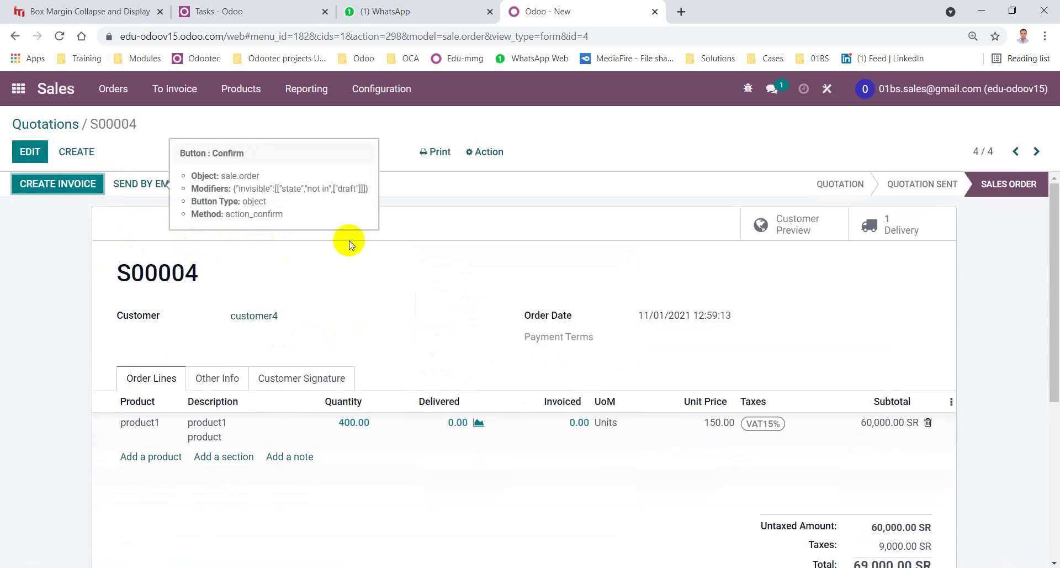
{"action": "left_click", "coordinate": [46, 184]}
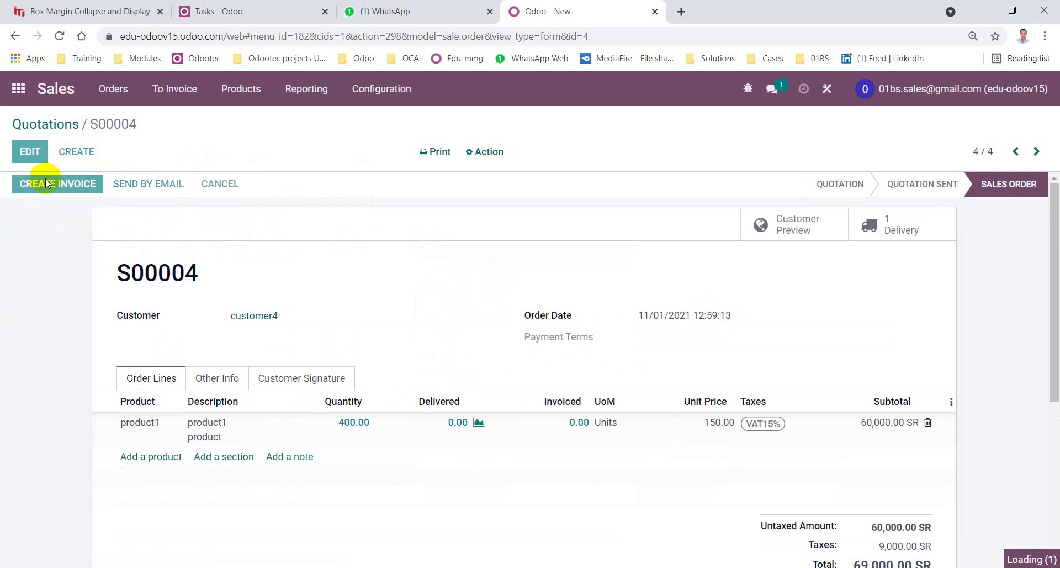
{"action": "left_click", "coordinate": [478, 294]}
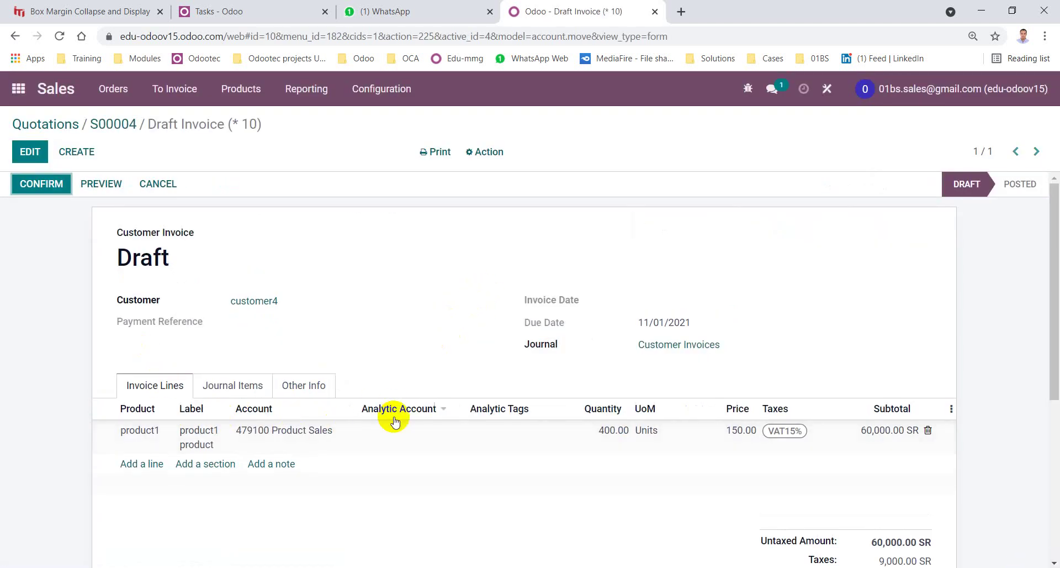
{"action": "left_click", "coordinate": [30, 151]}
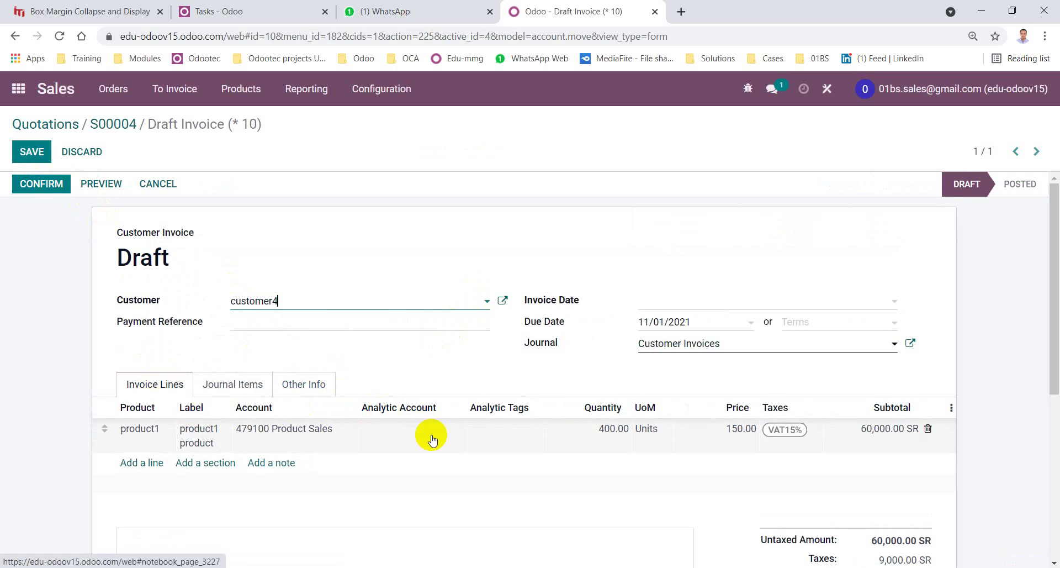
{"action": "left_click", "coordinate": [433, 430]}
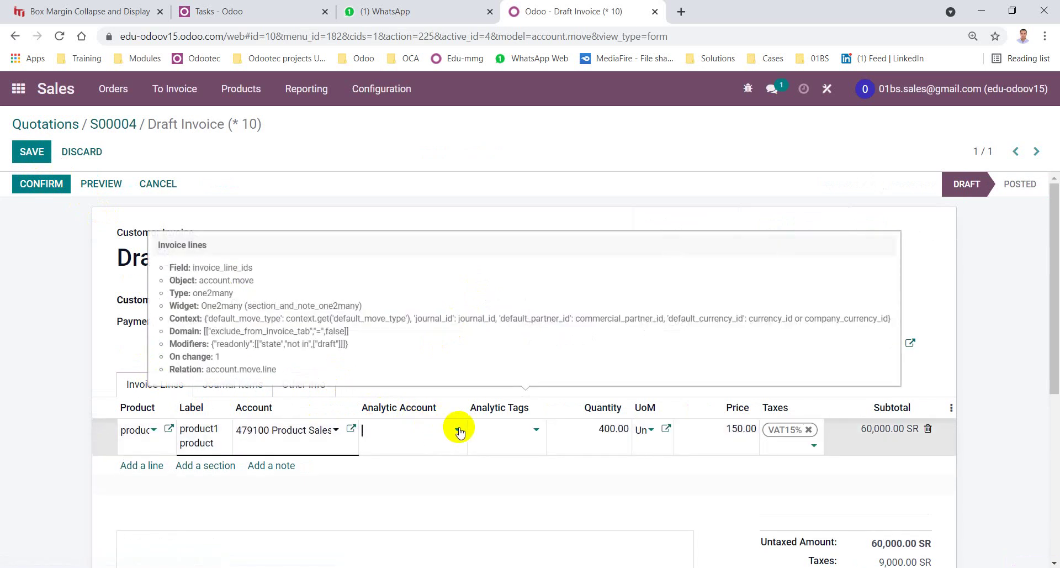
{"action": "left_click", "coordinate": [460, 429]}
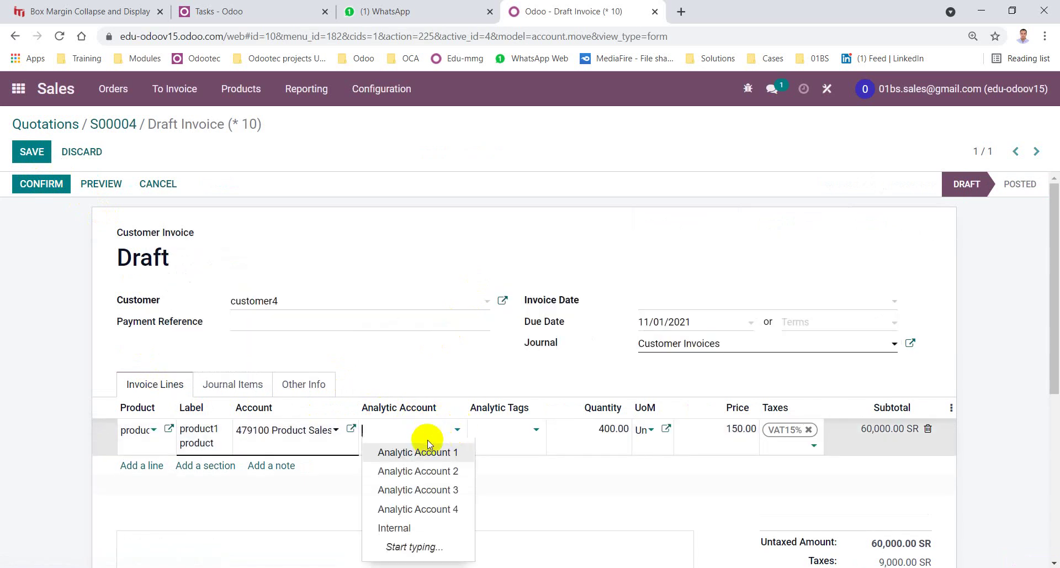
{"action": "left_click", "coordinate": [430, 506]}
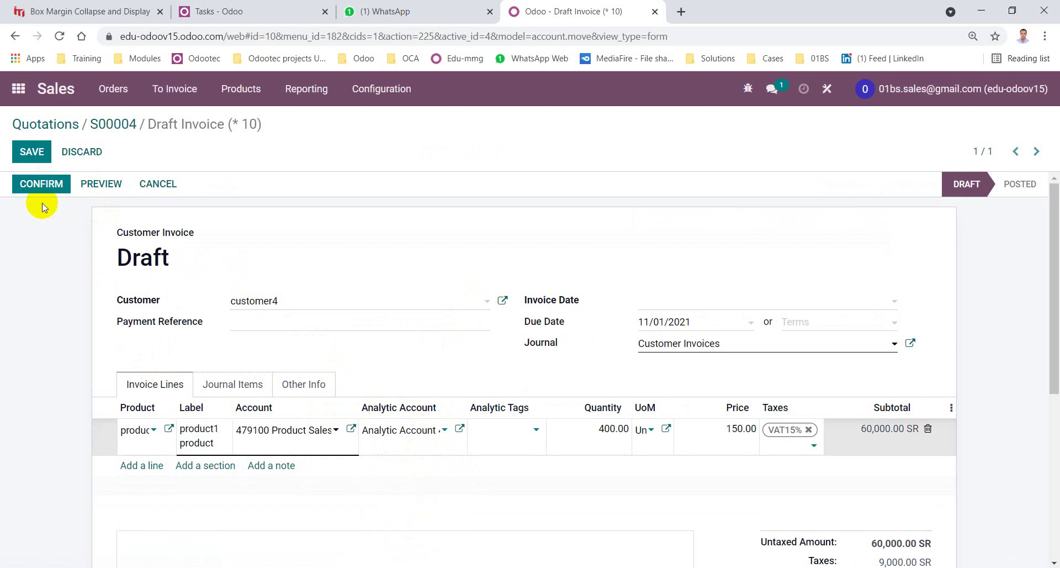
{"action": "left_click", "coordinate": [32, 151]}
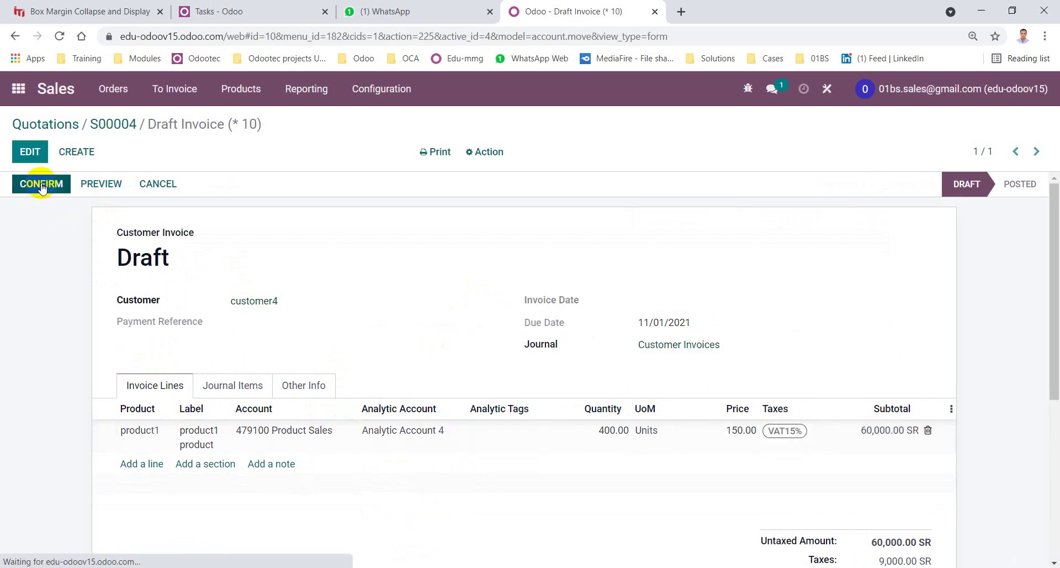
- Post invoice INV/2021/00004 and review its journal items tagged Analytic Account 4
{"action": "left_click", "coordinate": [42, 184]}
{"action": "left_click", "coordinate": [221, 385]}
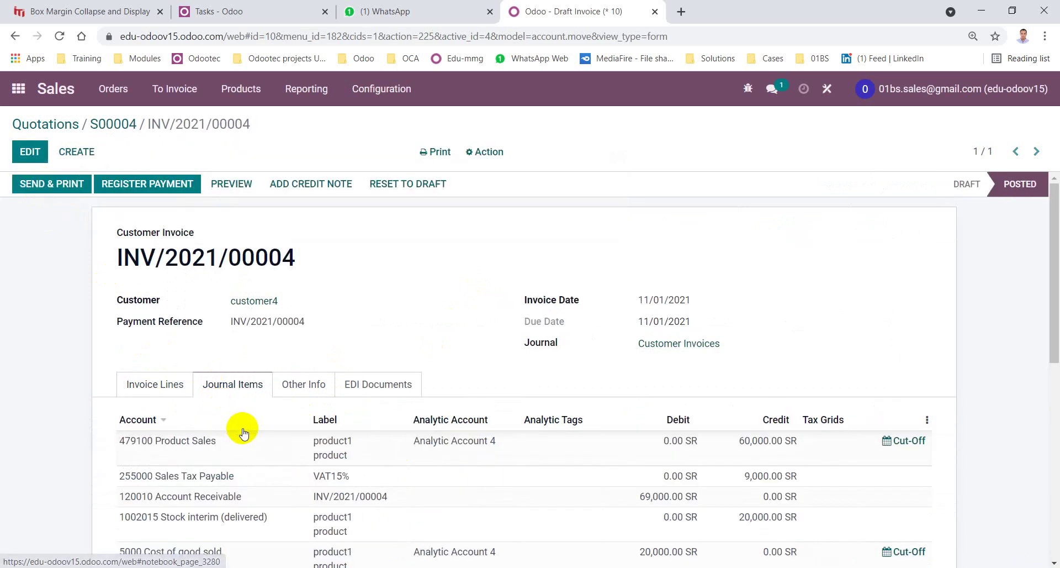
{"action": "scroll", "coordinate": [124, 216], "scroll_direction": "down", "scroll_amount": 1}
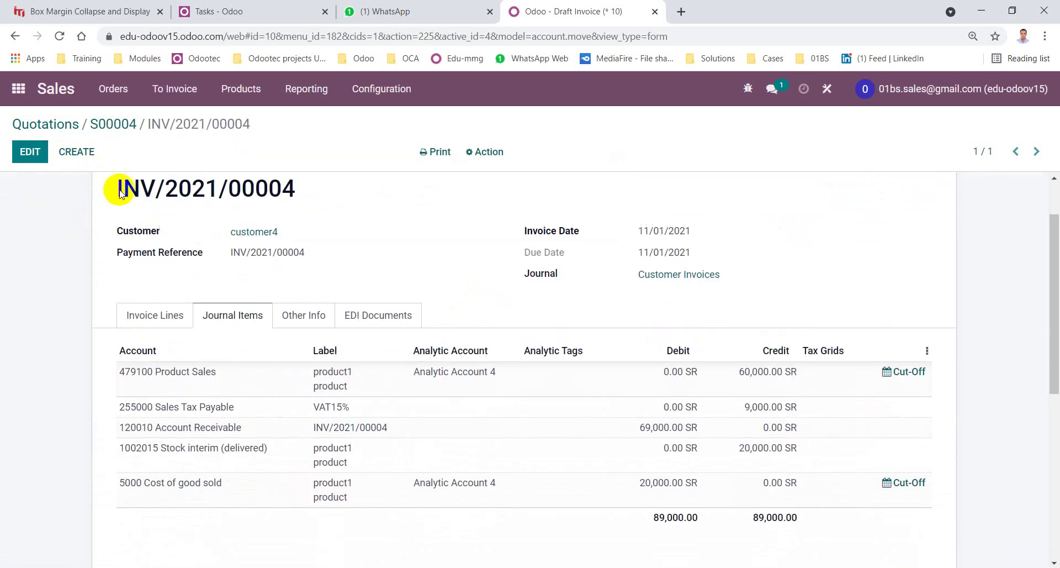
{"action": "left_click_drag", "start_coordinate": [115, 187], "coordinate": [308, 199]}
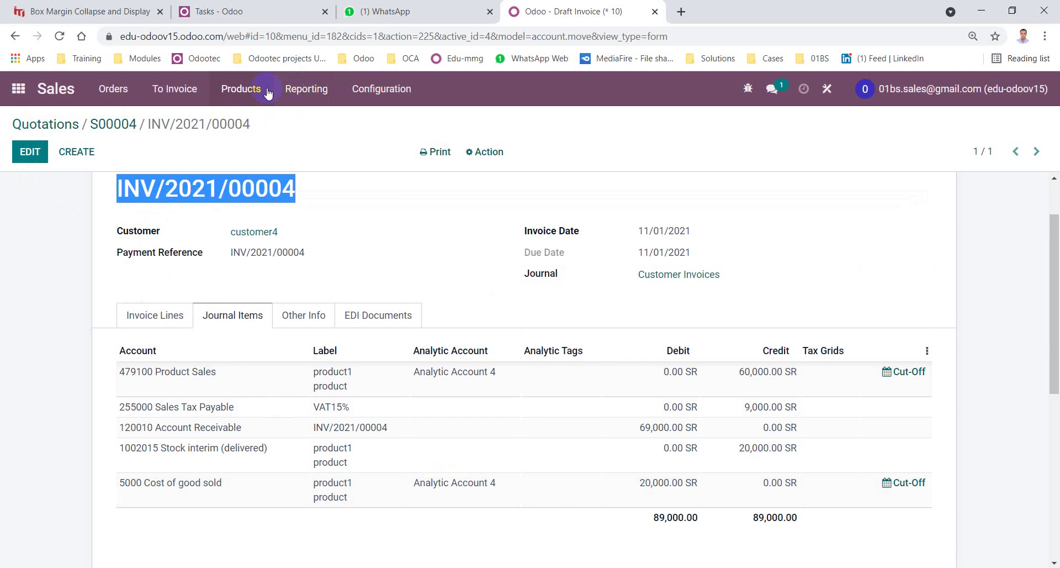
- Open the Profit and Loss report and switch it to the current month, November 2021
{"action": "left_click", "coordinate": [18, 89]}
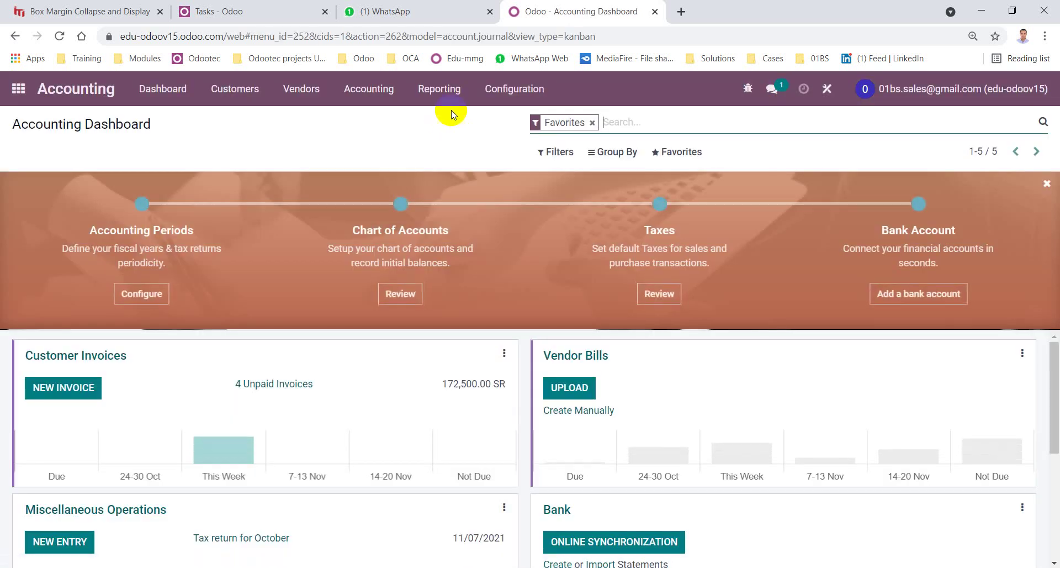
{"action": "left_click", "coordinate": [442, 89]}
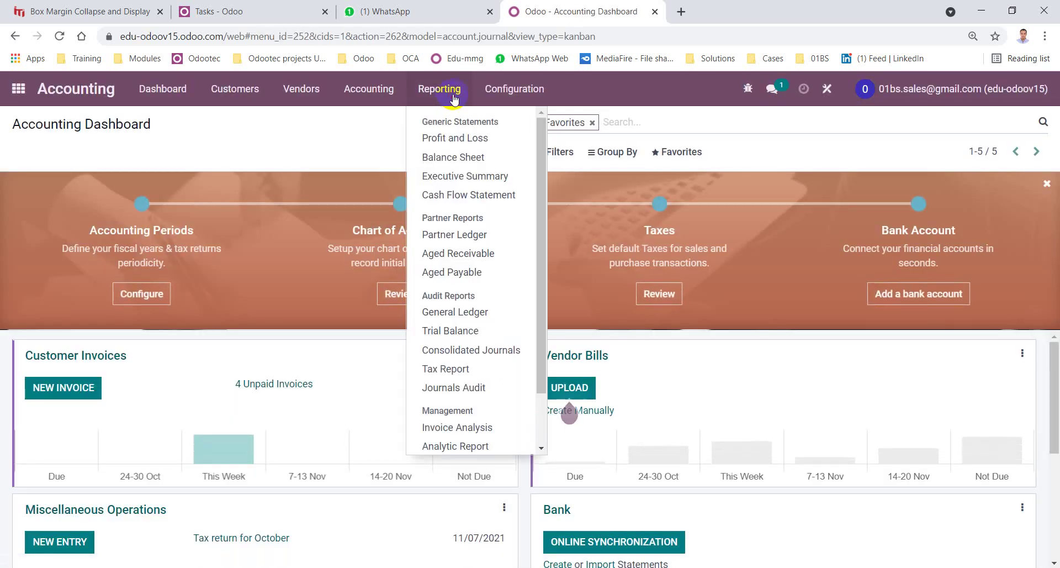
{"action": "left_click", "coordinate": [462, 143]}
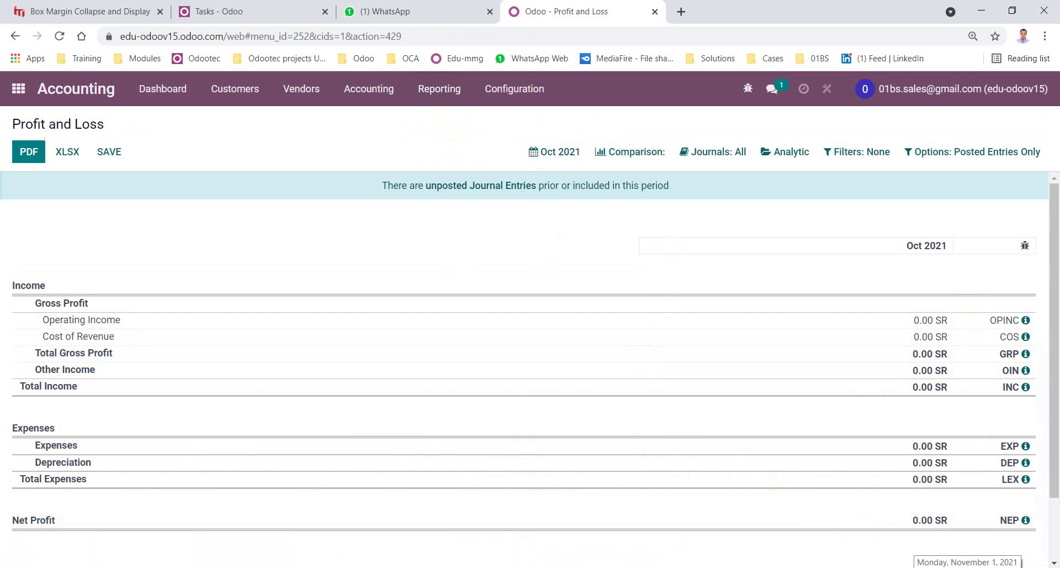
{"action": "left_click", "coordinate": [553, 150]}
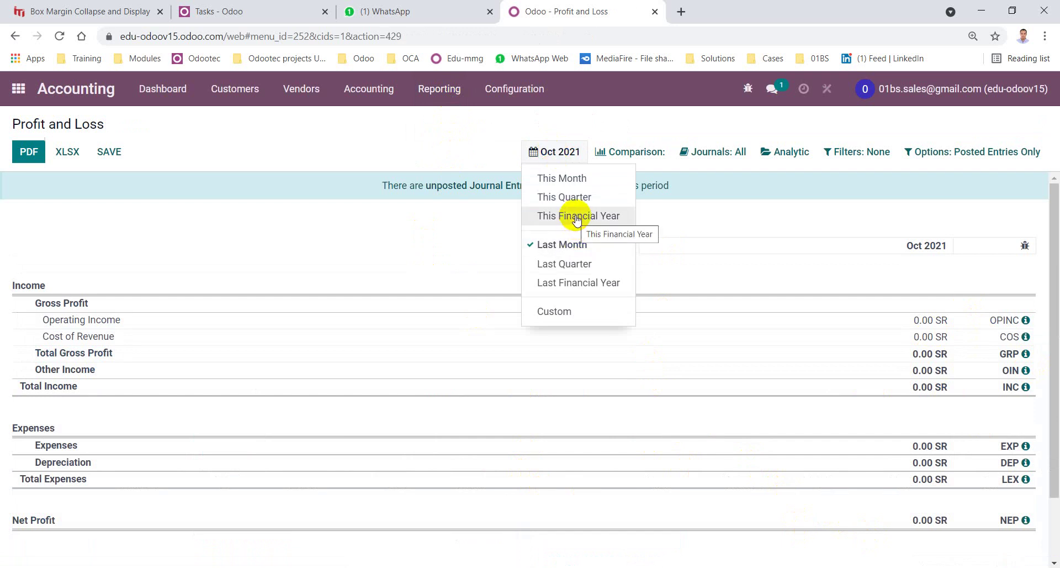
{"action": "left_click", "coordinate": [573, 182]}
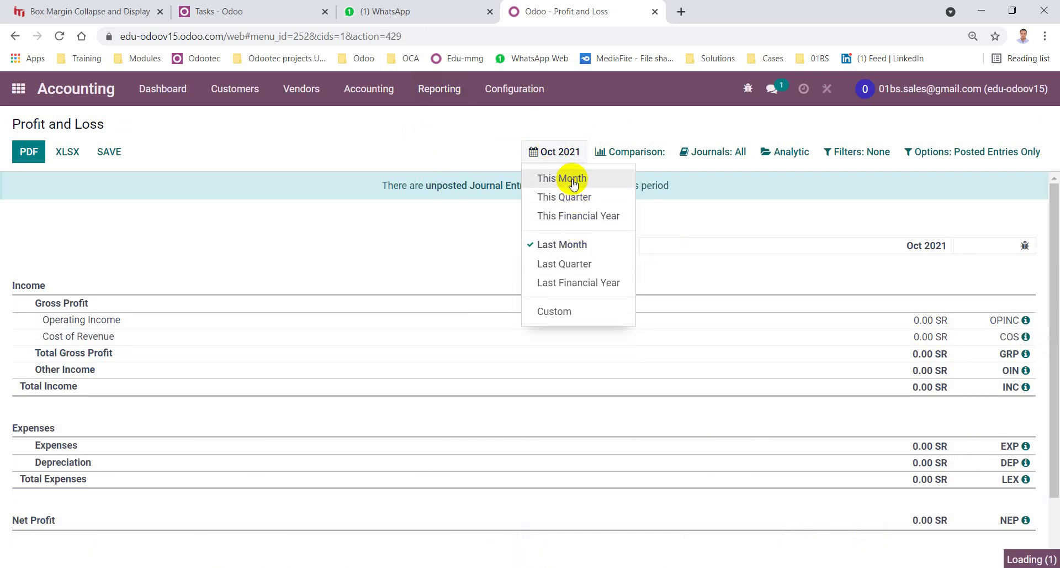
- Set the report period to this financial year, 2021, and bring up the analytic filter
{"action": "scroll", "coordinate": [746, 497], "scroll_direction": "down", "scroll_amount": 3}
{"action": "scroll", "coordinate": [750, 507], "scroll_direction": "up", "scroll_amount": 1}
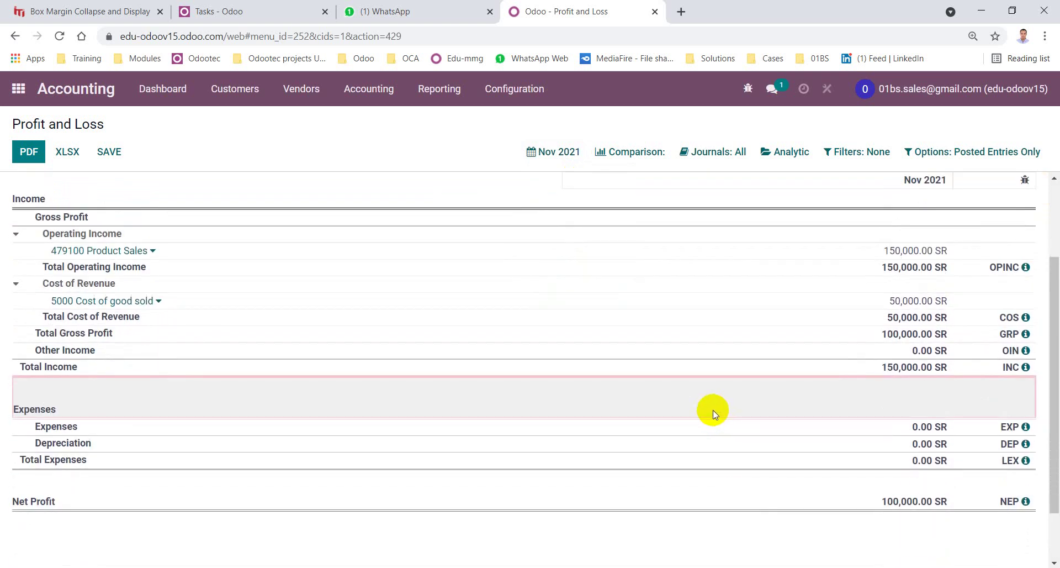
{"action": "scroll", "coordinate": [715, 387], "scroll_direction": "up", "scroll_amount": 1}
{"action": "scroll", "coordinate": [755, 191], "scroll_direction": "up", "scroll_amount": 1}
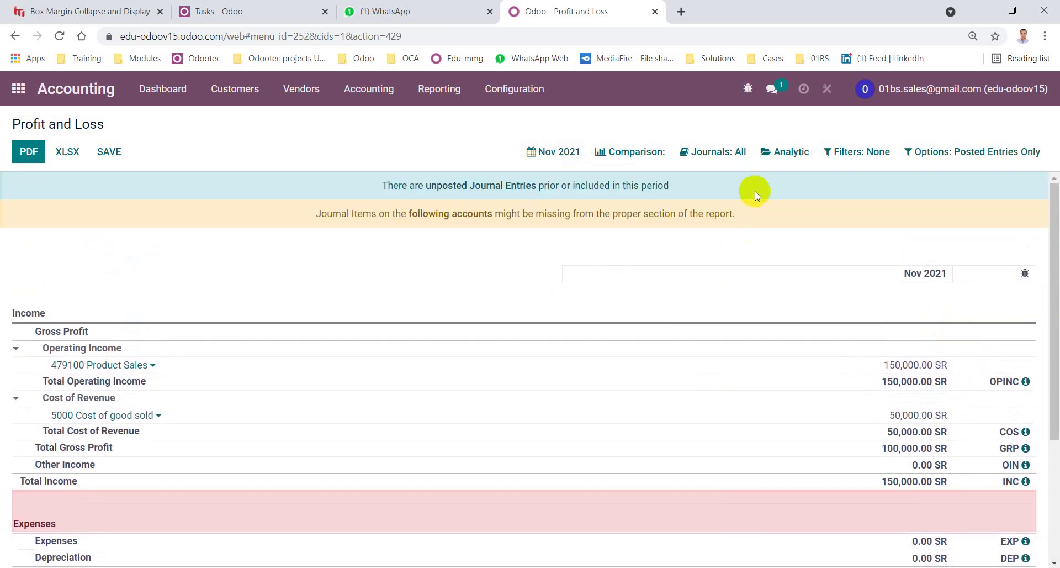
{"action": "left_click", "coordinate": [552, 152]}
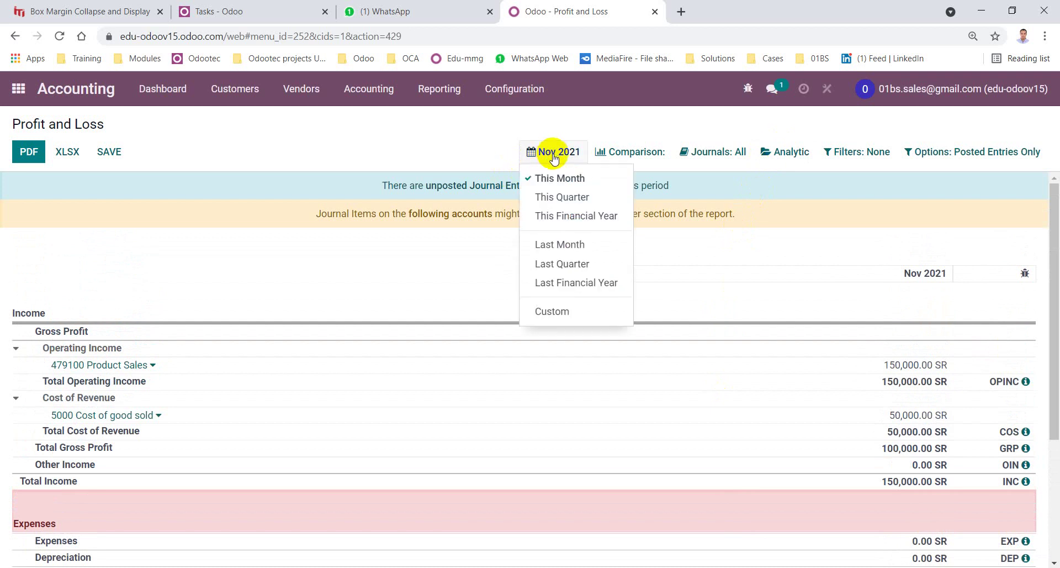
{"action": "left_click", "coordinate": [552, 220]}
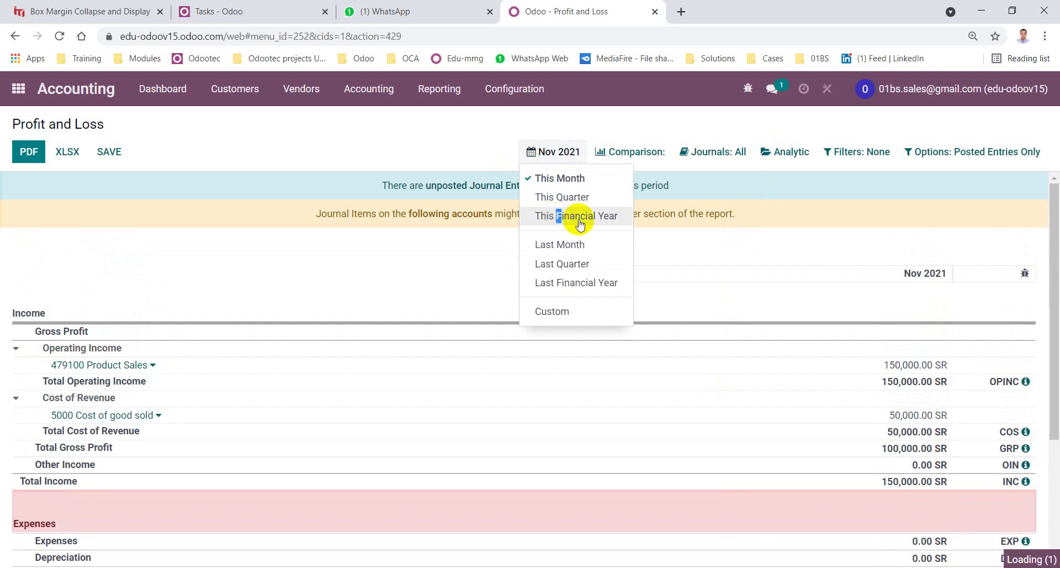
{"action": "left_click", "coordinate": [787, 153]}
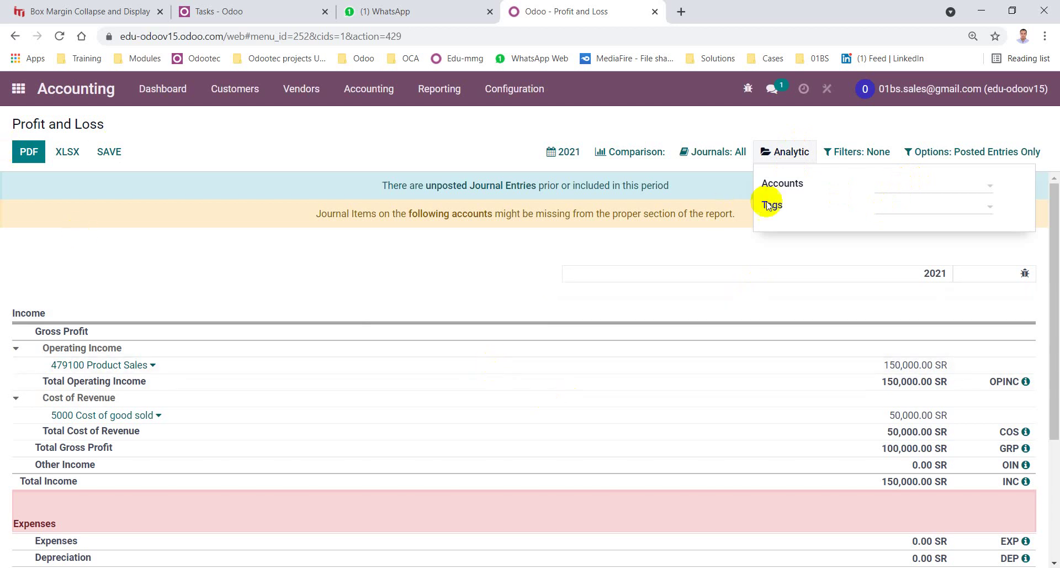
- Add Analytic Accounts 1, 2, 3 and 4 to the report's analytic filter
{"action": "left_click", "coordinate": [901, 186]}
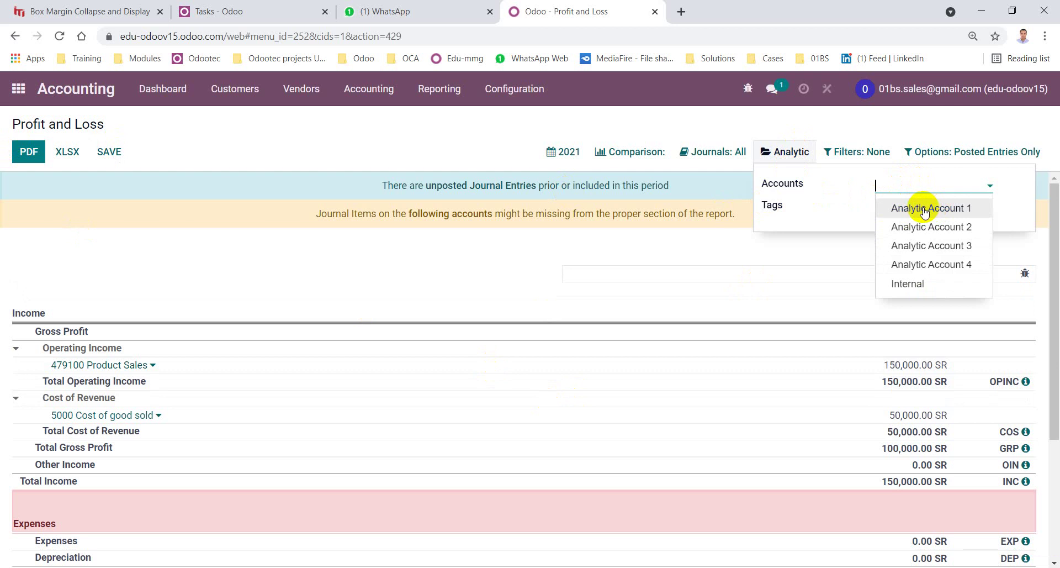
{"action": "left_click", "coordinate": [924, 209]}
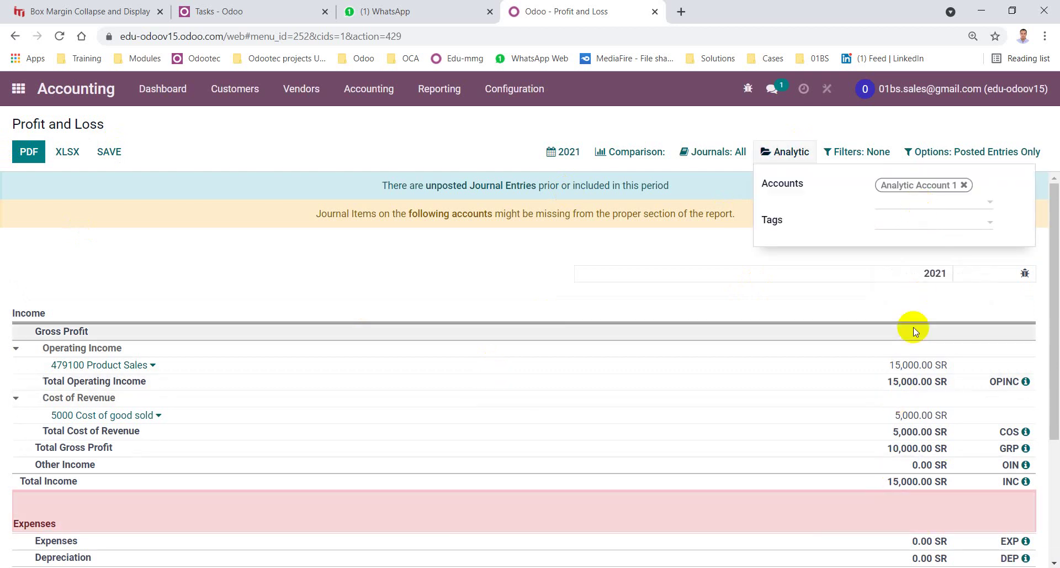
{"action": "left_click", "coordinate": [947, 208]}
{"action": "left_click", "coordinate": [939, 223]}
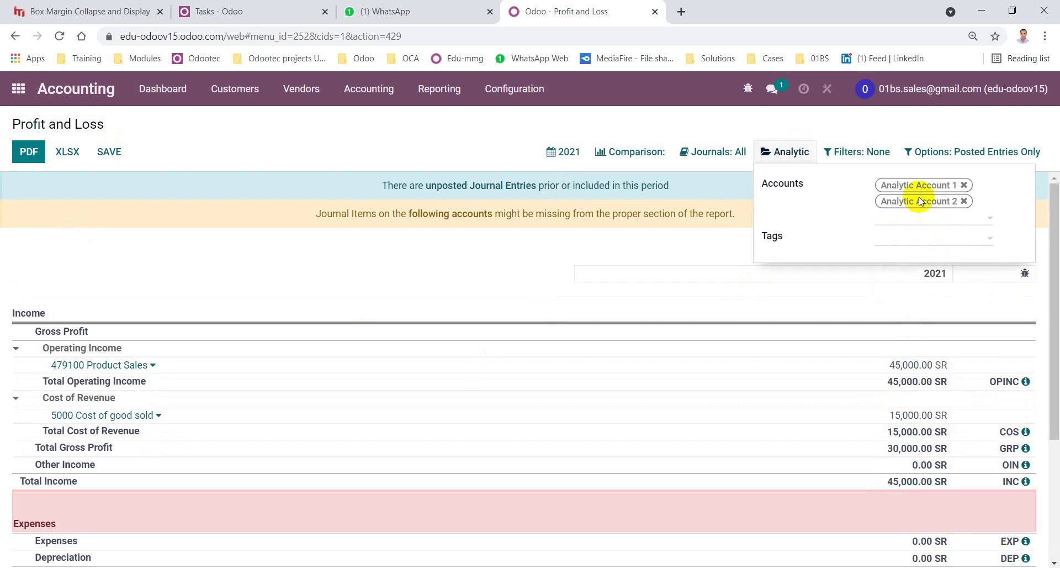
{"action": "left_click", "coordinate": [938, 220]}
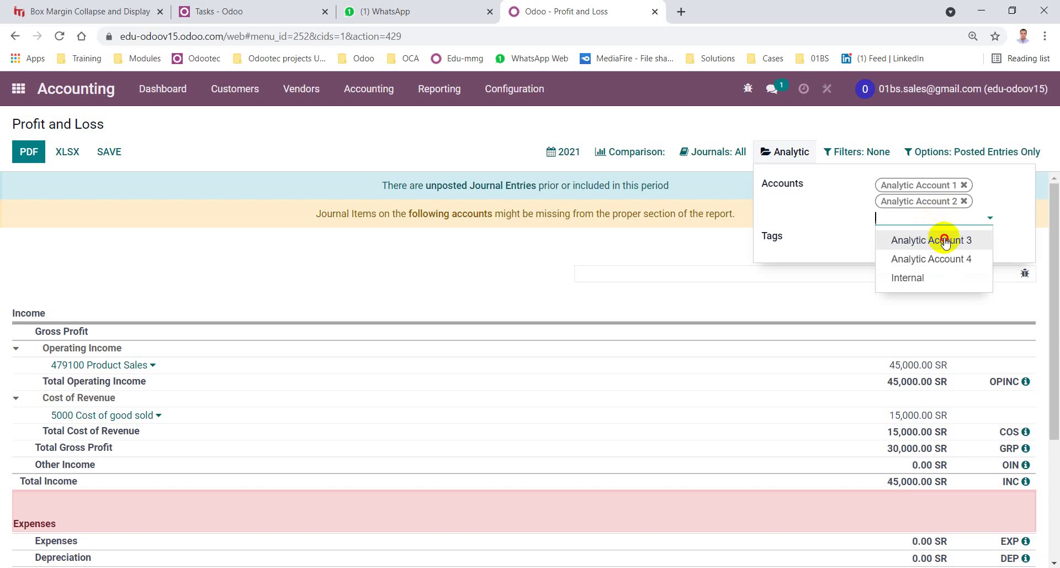
{"action": "left_click", "coordinate": [942, 238]}
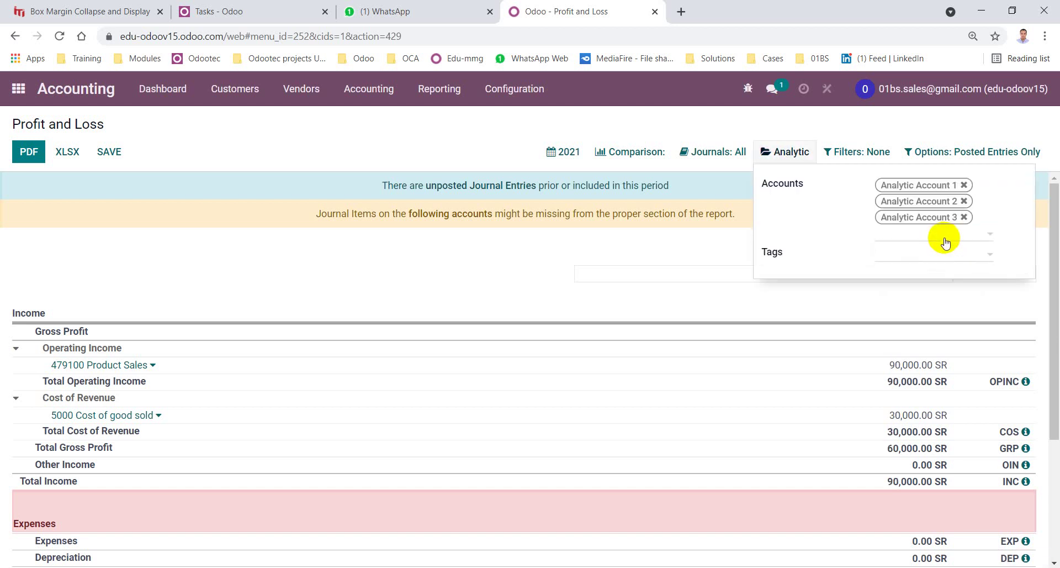
{"action": "left_click", "coordinate": [945, 242]}
{"action": "left_click", "coordinate": [942, 256]}
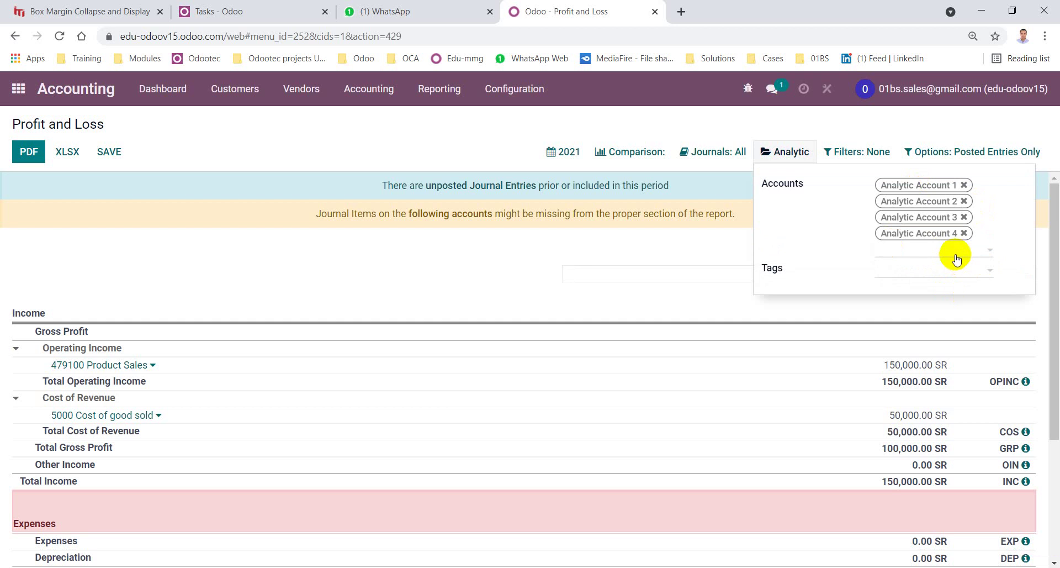
- Remove all four analytic account tags so the report shows 150,000 SR sales unfiltered
{"action": "left_click", "coordinate": [964, 232]}
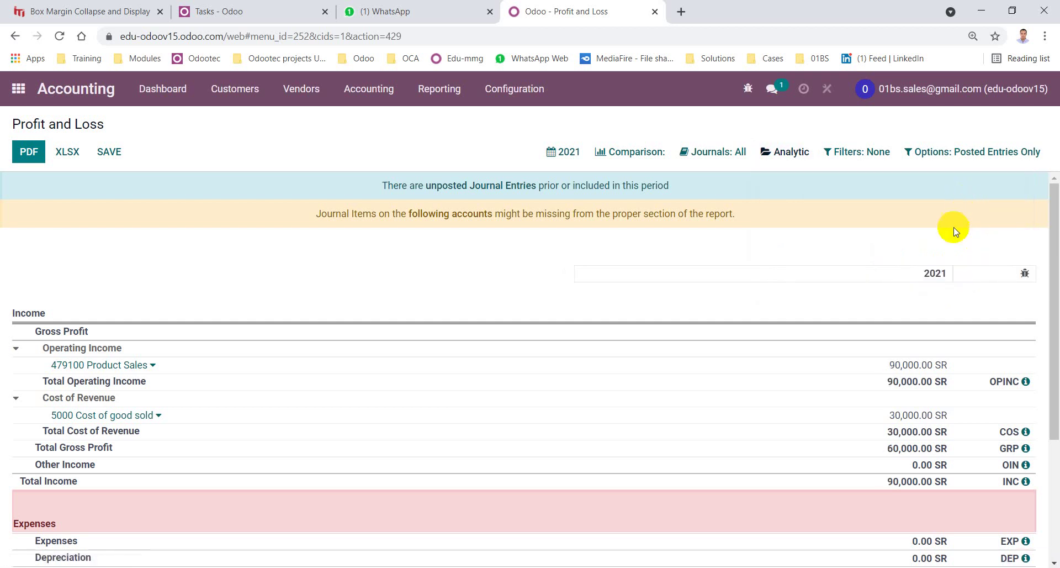
{"action": "left_click", "coordinate": [776, 151]}
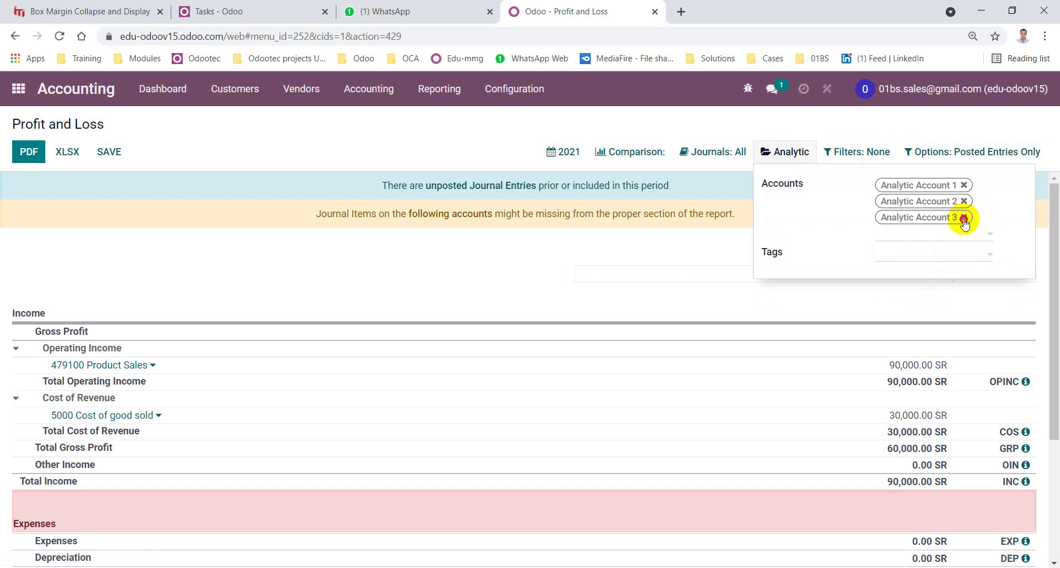
{"action": "left_click", "coordinate": [964, 217]}
{"action": "left_click", "coordinate": [964, 185]}
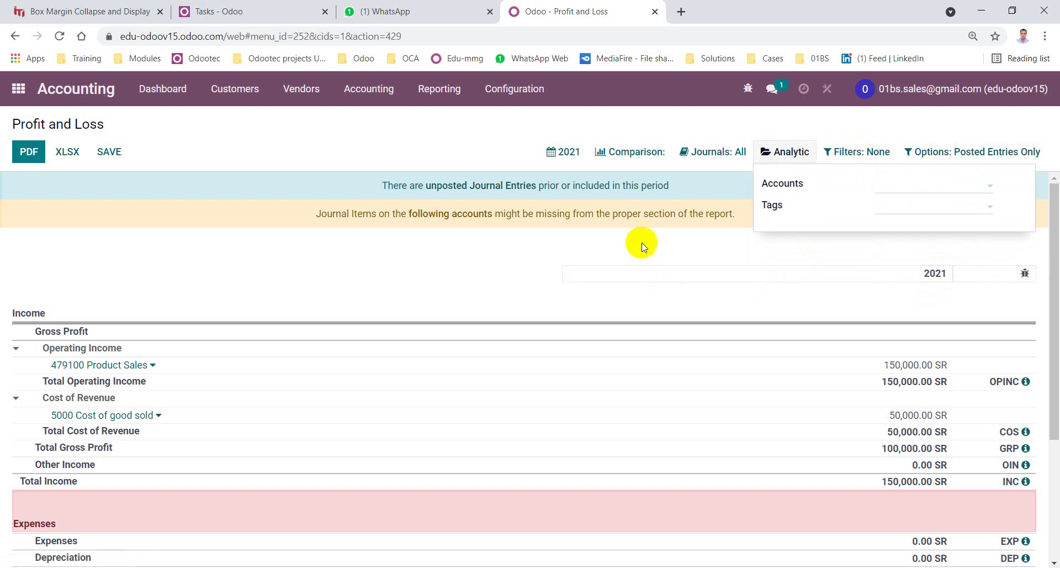
{"action": "left_click", "coordinate": [685, 267]}
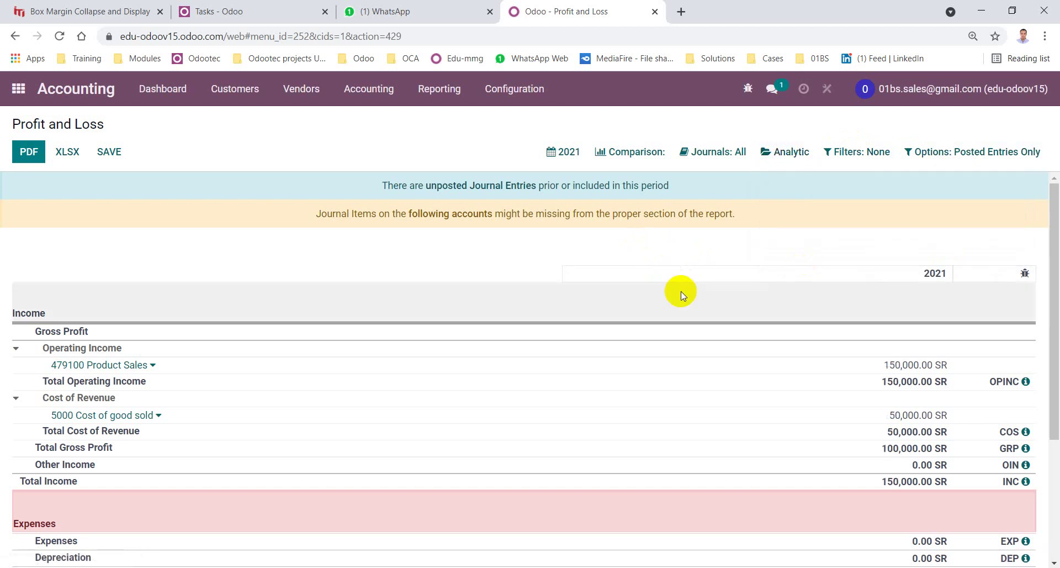
{"action": "scroll", "coordinate": [722, 388], "scroll_direction": "down", "scroll_amount": 3}
{"action": "scroll", "coordinate": [727, 389], "scroll_direction": "up", "scroll_amount": 3}
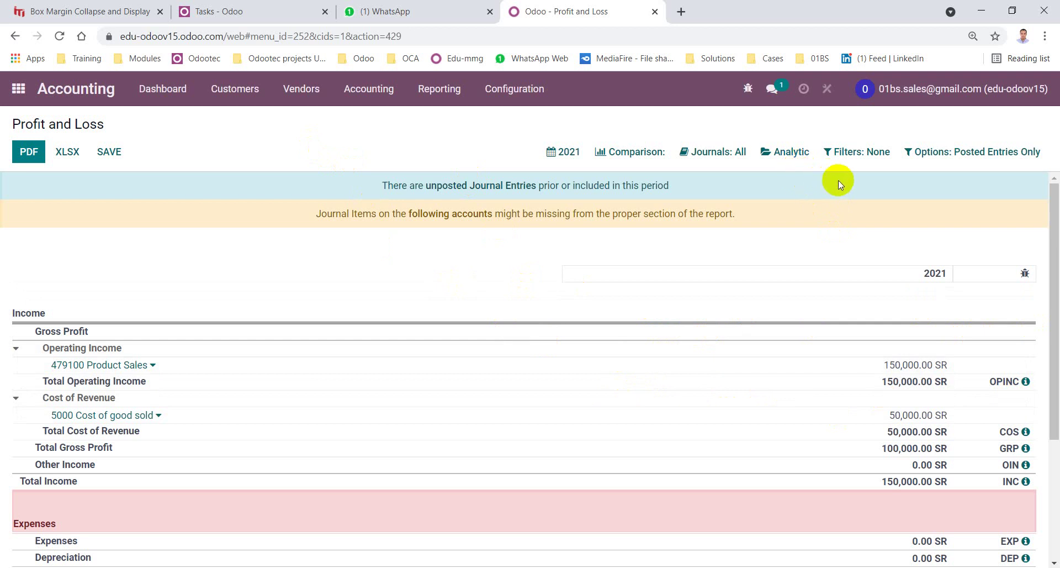
- Break the 2021 Profit and Loss into Analytic Account columns, net profits 10,000–40,000 SR
{"action": "left_click", "coordinate": [859, 152]}
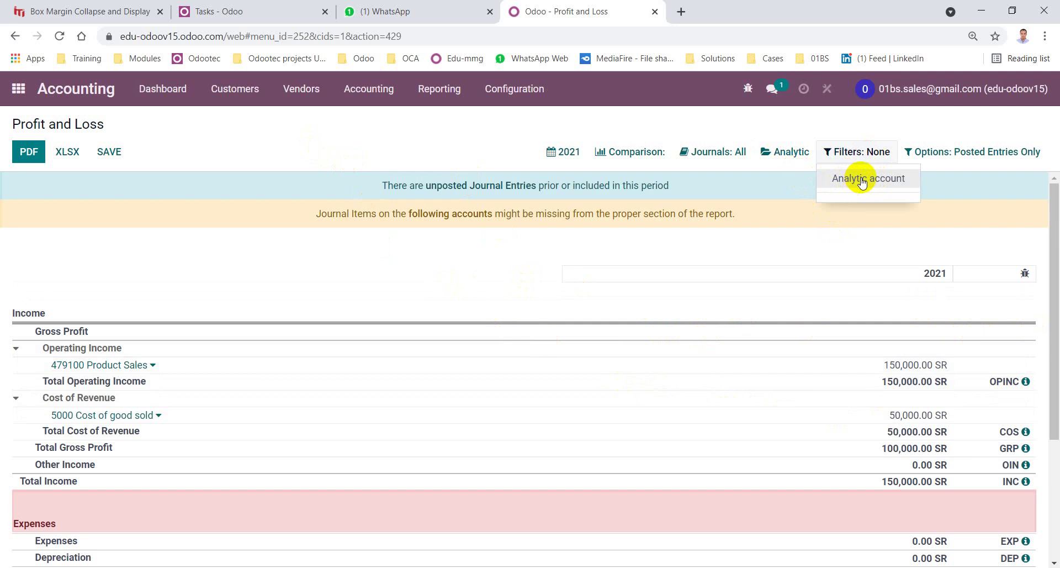
{"action": "left_click", "coordinate": [863, 180]}
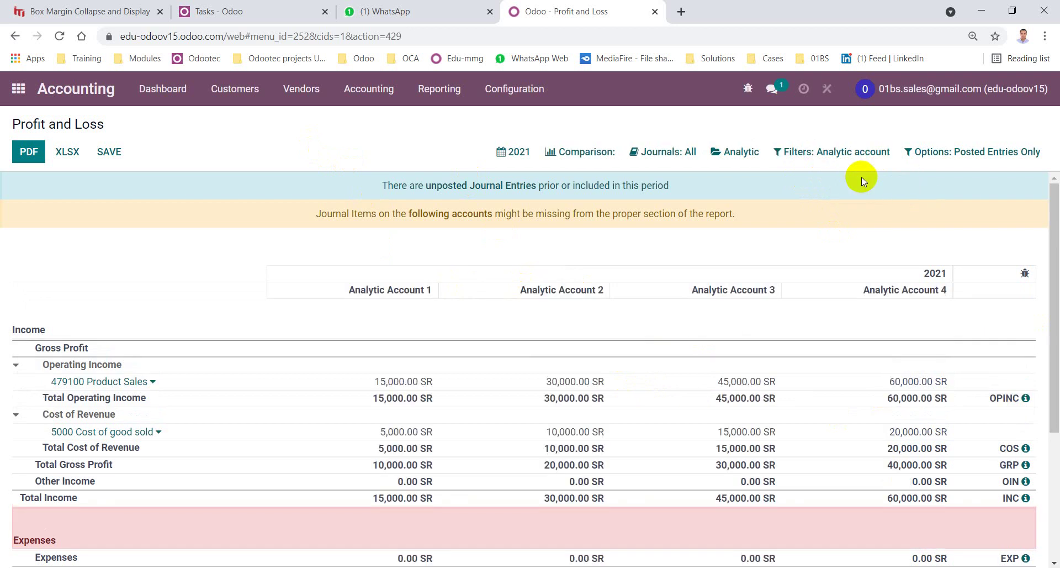
{"action": "scroll", "coordinate": [855, 298], "scroll_direction": "down", "scroll_amount": 2}
{"action": "scroll", "coordinate": [856, 297], "scroll_direction": "up", "scroll_amount": 3}
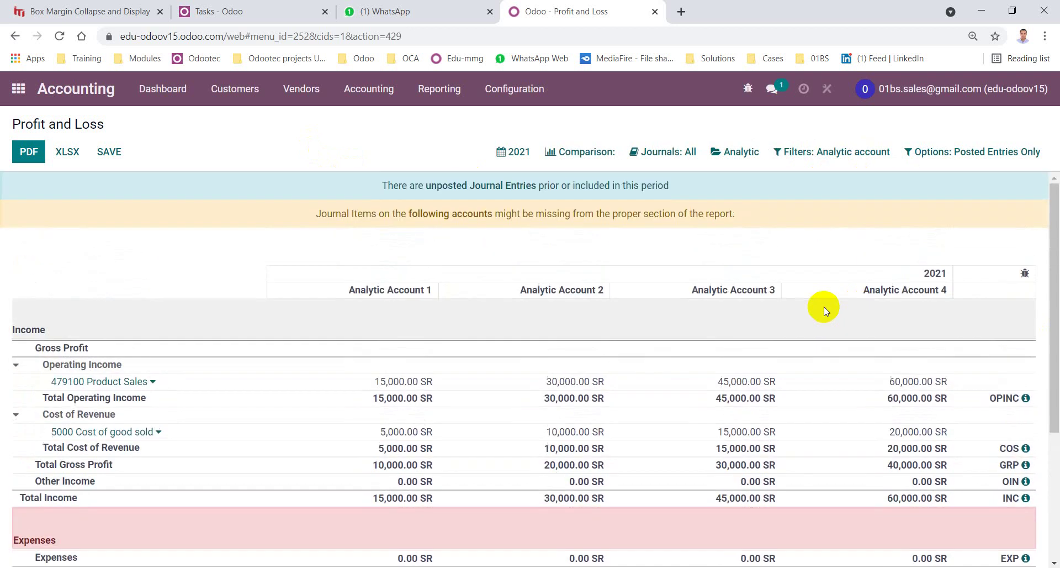
{"action": "left_click_drag", "start_coordinate": [351, 292], "coordinate": [972, 286]}
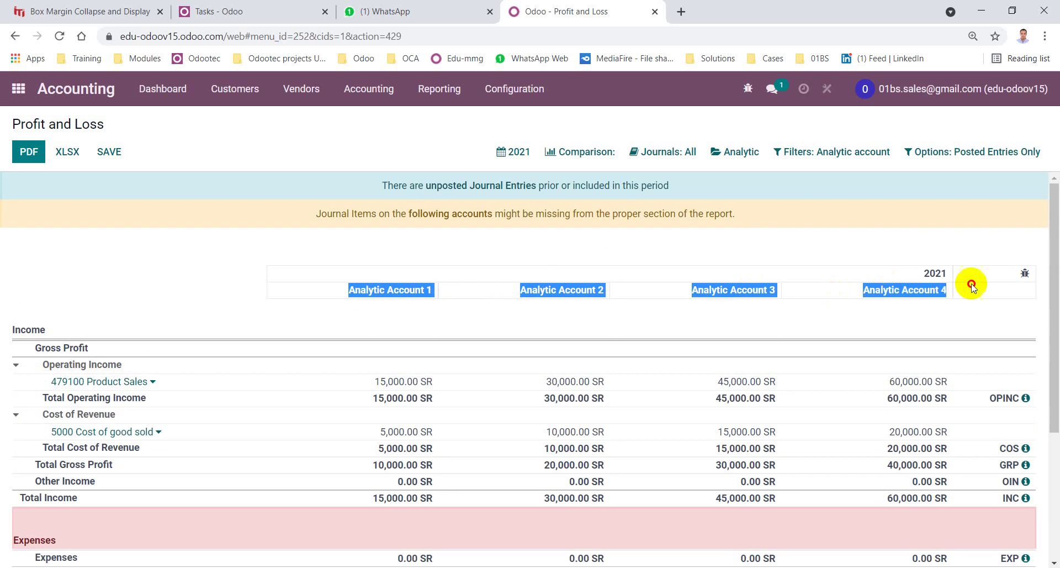
{"action": "scroll", "coordinate": [961, 292], "scroll_direction": "down", "scroll_amount": 1}
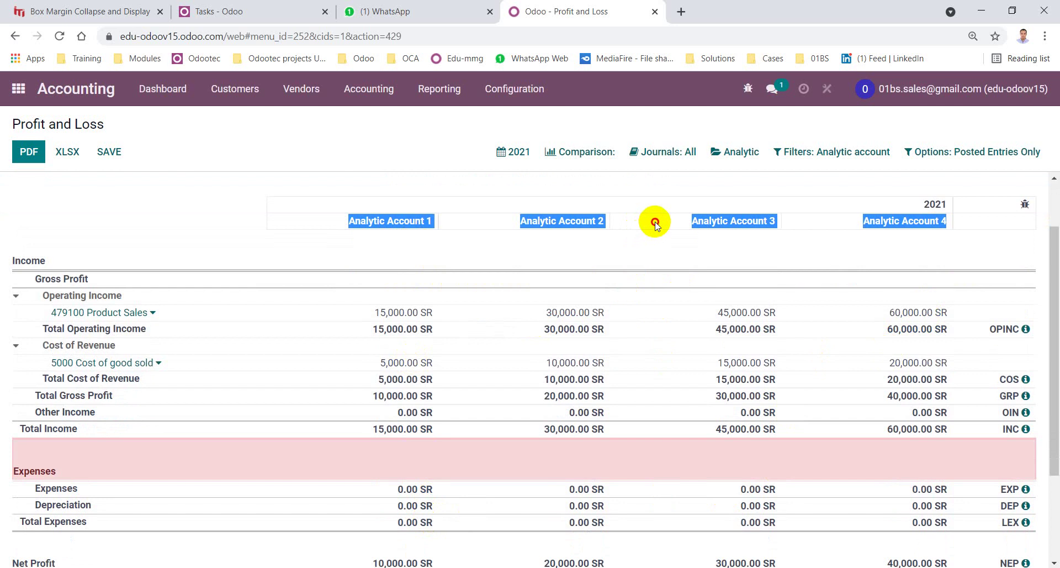
{"action": "left_click", "coordinate": [873, 220]}
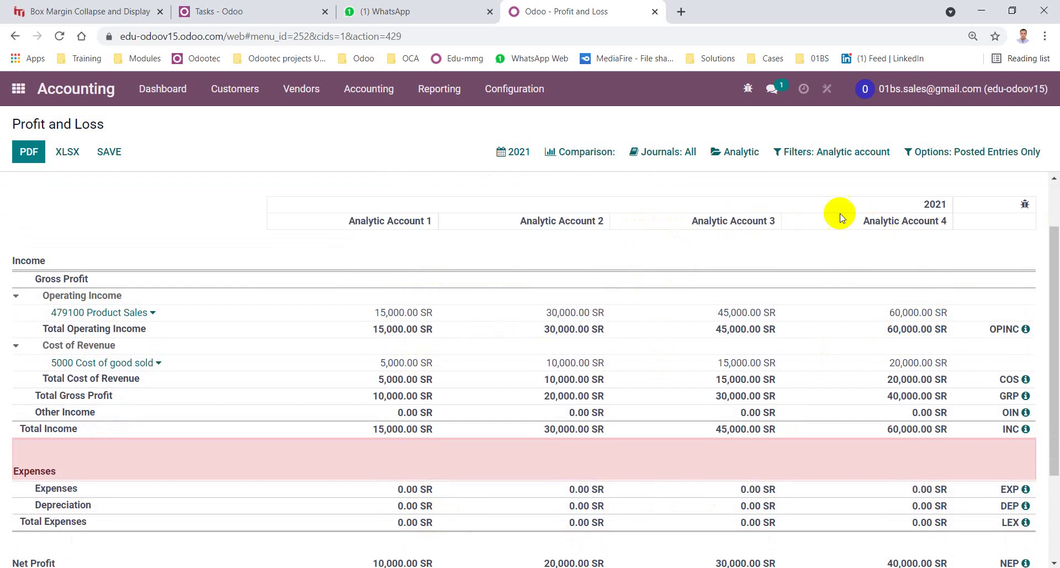
- Filter the report by Analytic Accounts 1, 2, 3 and 4
{"action": "left_click", "coordinate": [735, 151]}
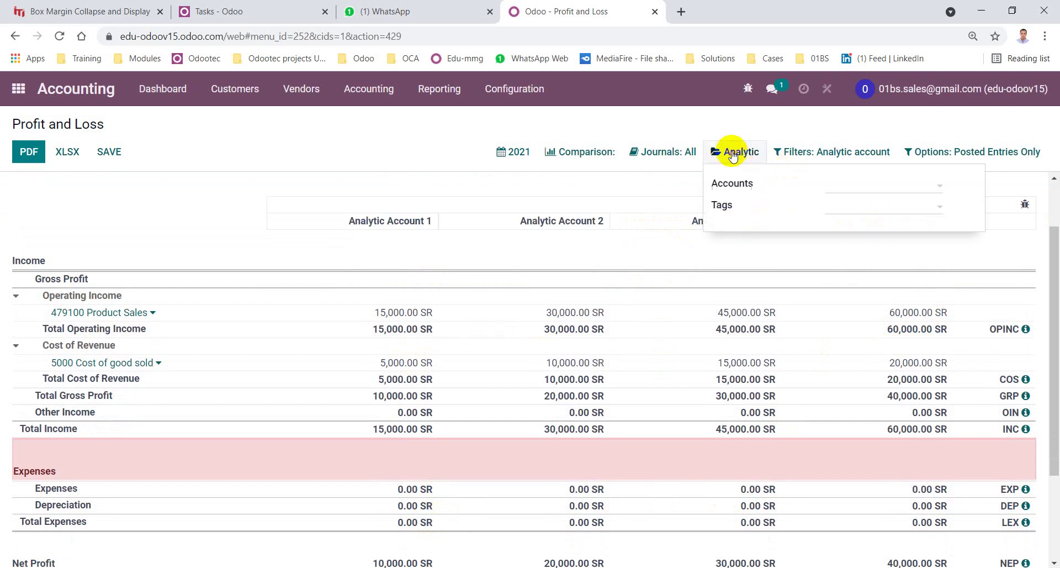
{"action": "left_click", "coordinate": [846, 186]}
{"action": "left_click", "coordinate": [880, 209]}
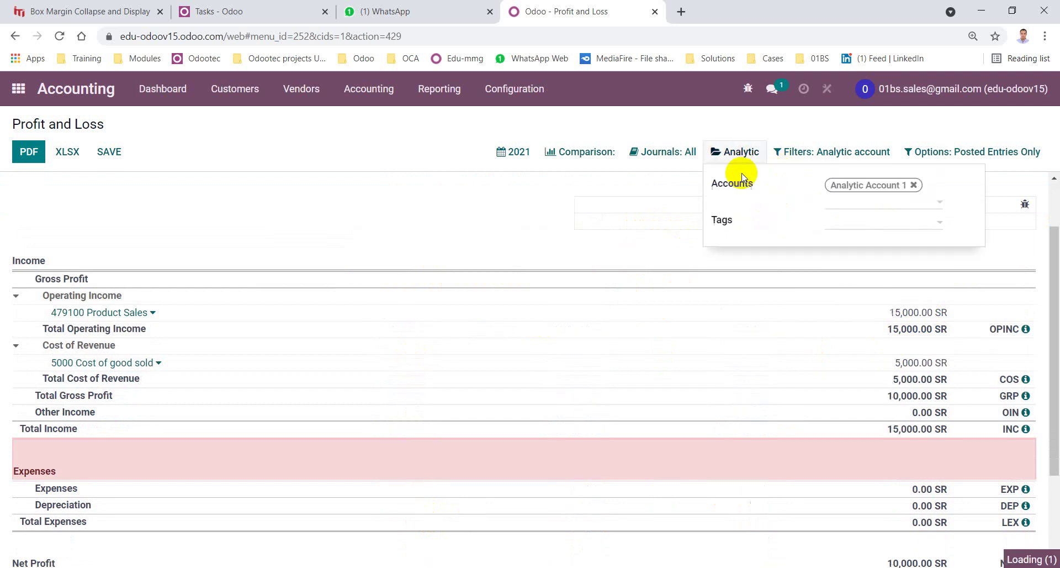
{"action": "left_click", "coordinate": [848, 208]}
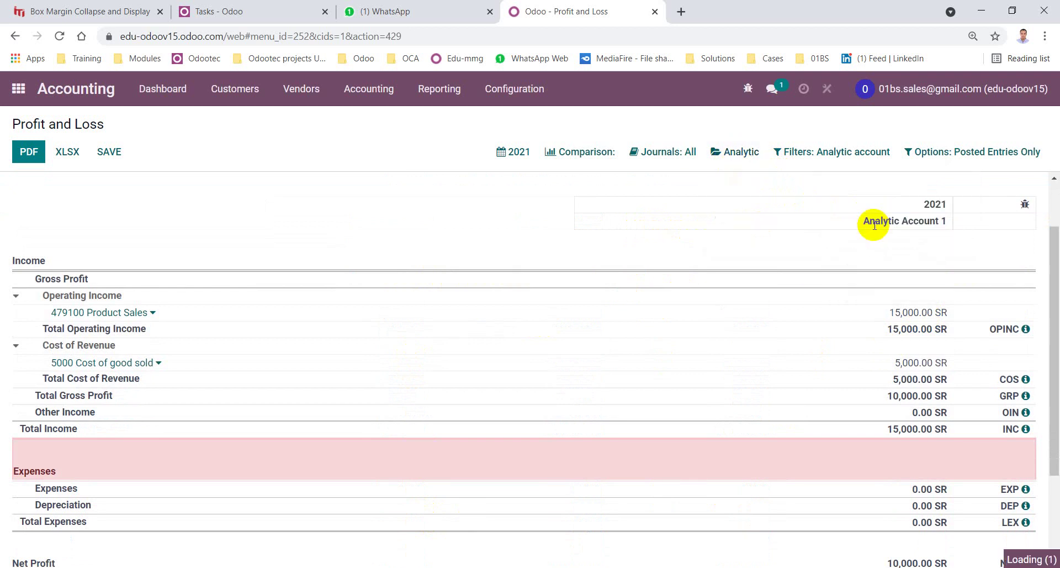
{"action": "left_click", "coordinate": [864, 221]}
{"action": "left_click", "coordinate": [865, 240]}
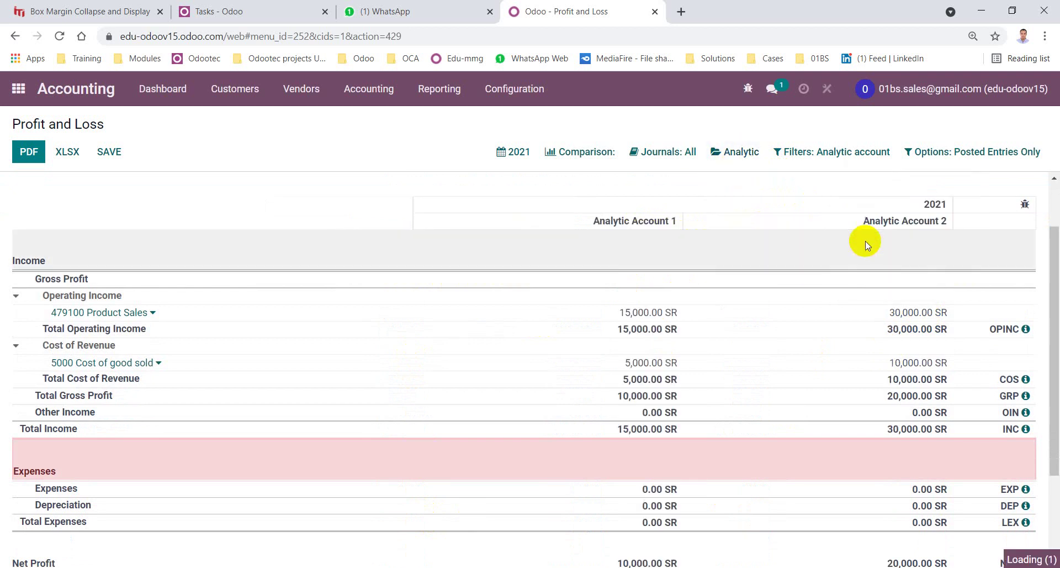
{"action": "left_click", "coordinate": [878, 235]}
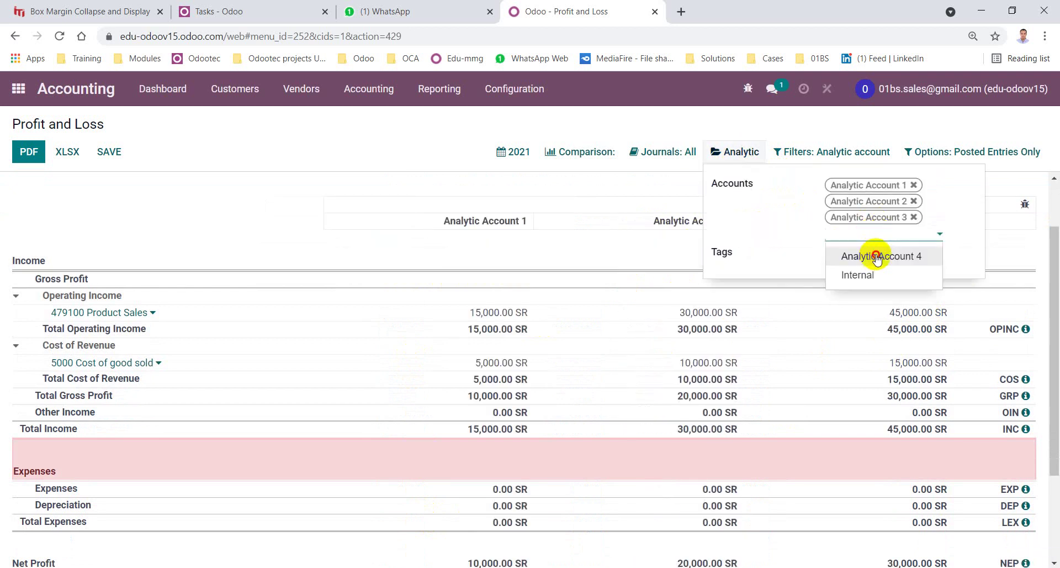
{"action": "left_click", "coordinate": [876, 253]}
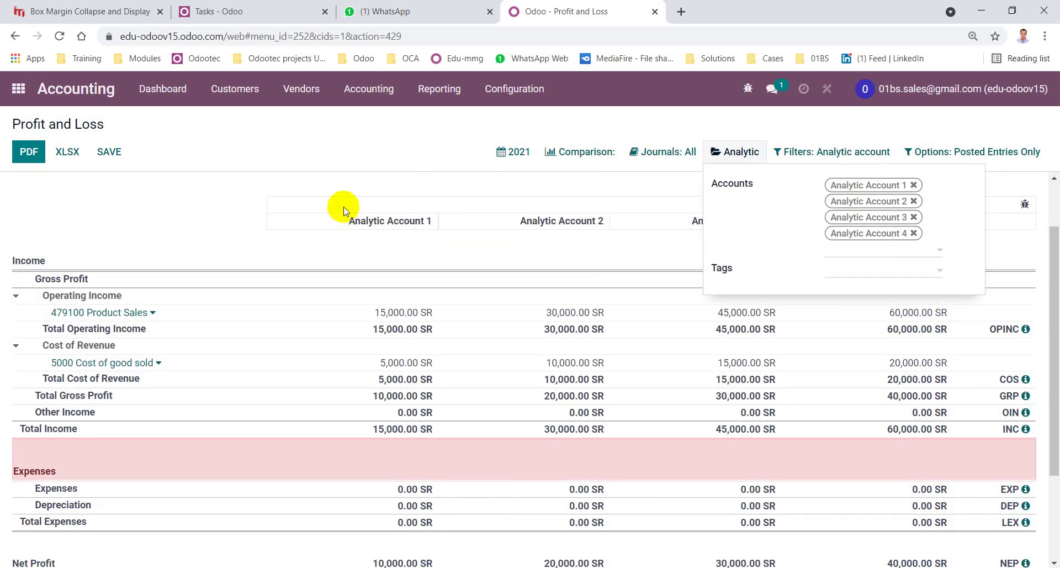
{"action": "left_click", "coordinate": [343, 206]}
- Scroll the filtered report to review net profits of 10,000–40,000 SR per account
{"action": "scroll", "coordinate": [465, 251], "scroll_direction": "down", "scroll_amount": 1}
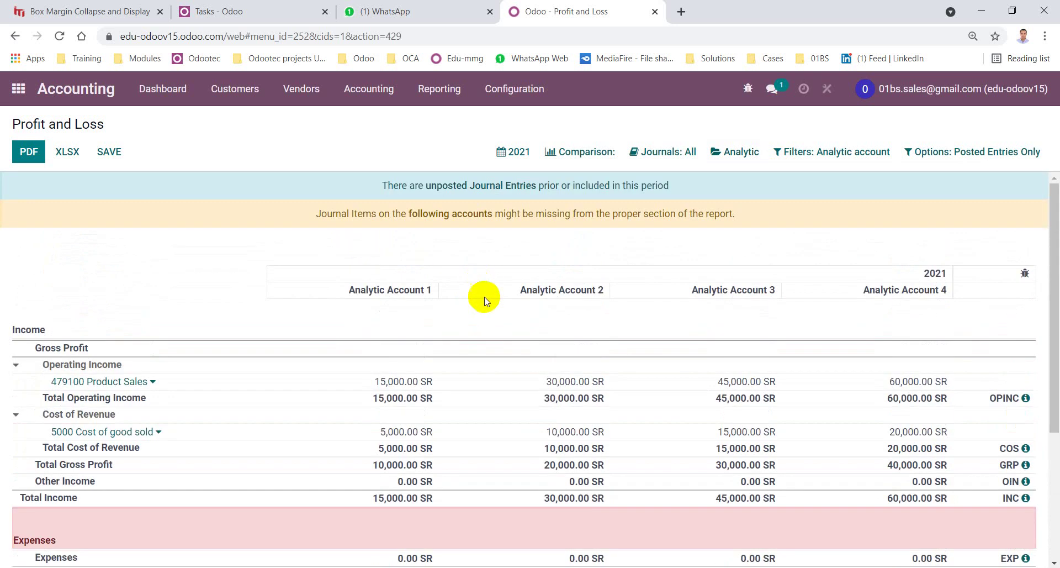
{"action": "scroll", "coordinate": [482, 285], "scroll_direction": "down", "scroll_amount": 3}
{"action": "scroll", "coordinate": [482, 285], "scroll_direction": "up", "scroll_amount": 1}
{"action": "scroll", "coordinate": [482, 285], "scroll_direction": "up", "scroll_amount": 1}
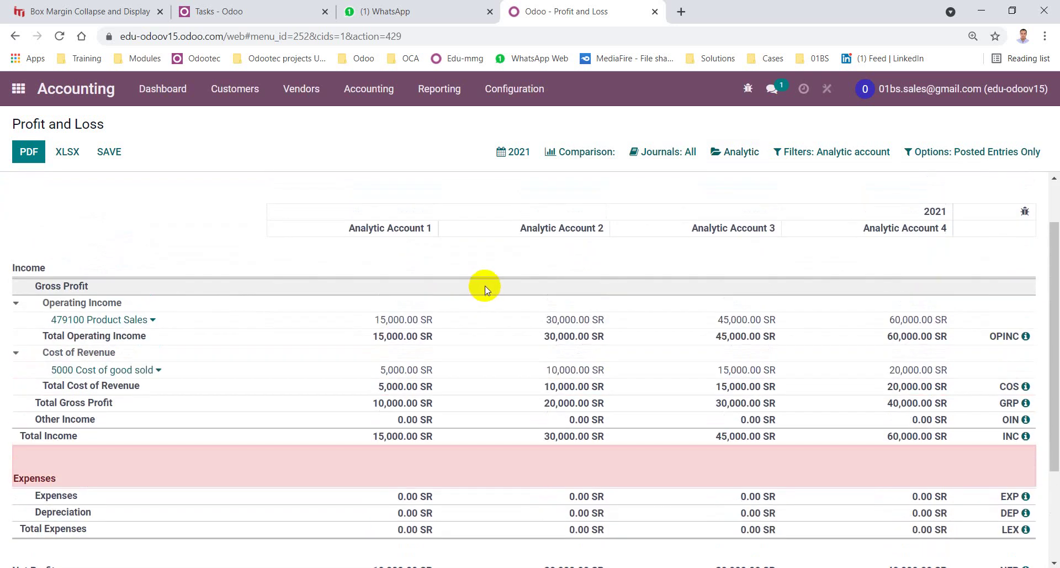
{"action": "scroll", "coordinate": [485, 286], "scroll_direction": "down", "scroll_amount": 3}
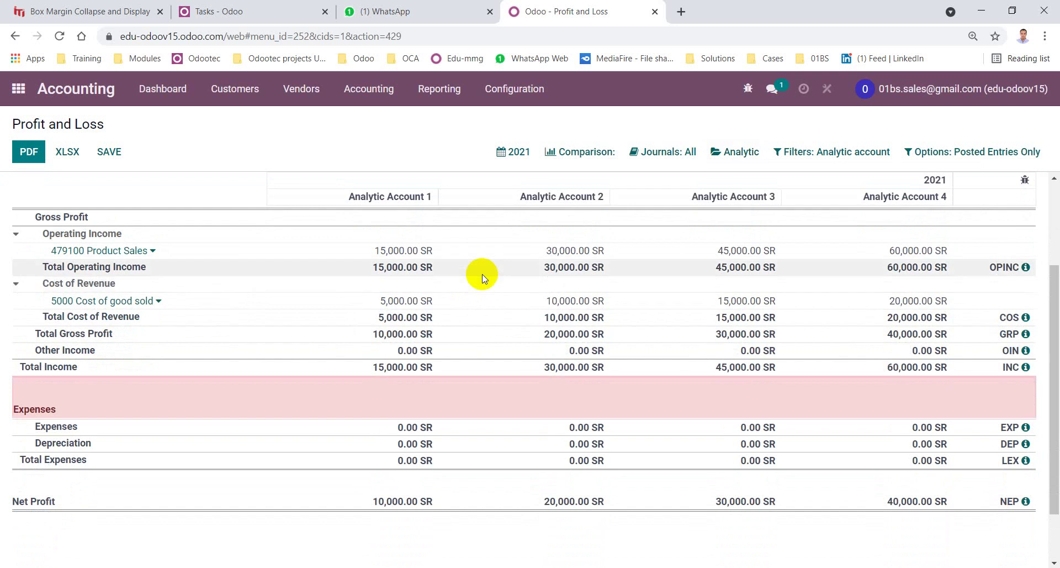